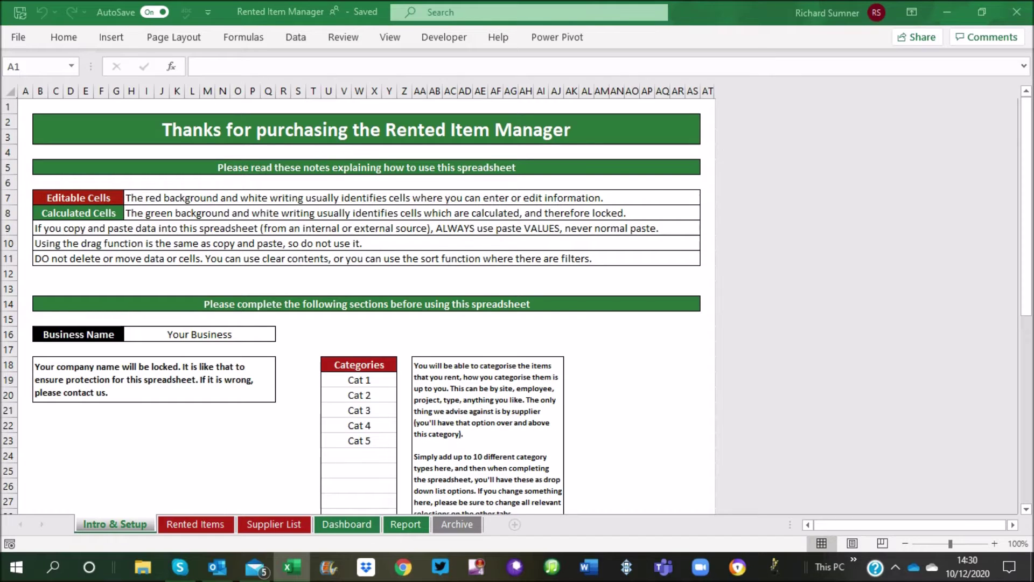
- Scroll Intro & Setup, then view the Supplier List with three suppliers' counts and budget figures
scroll(366, 302, down, 2)
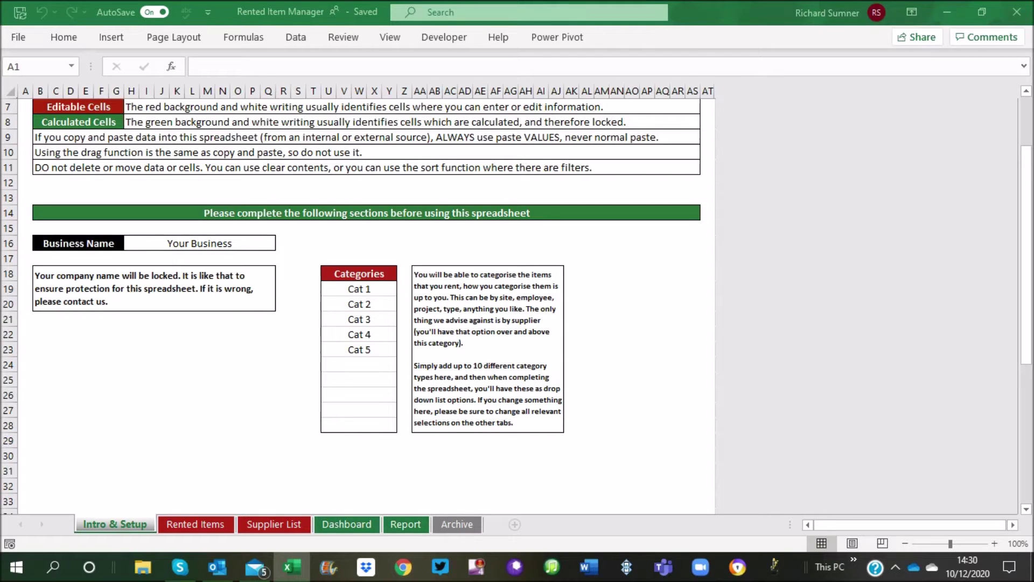
click(274, 524)
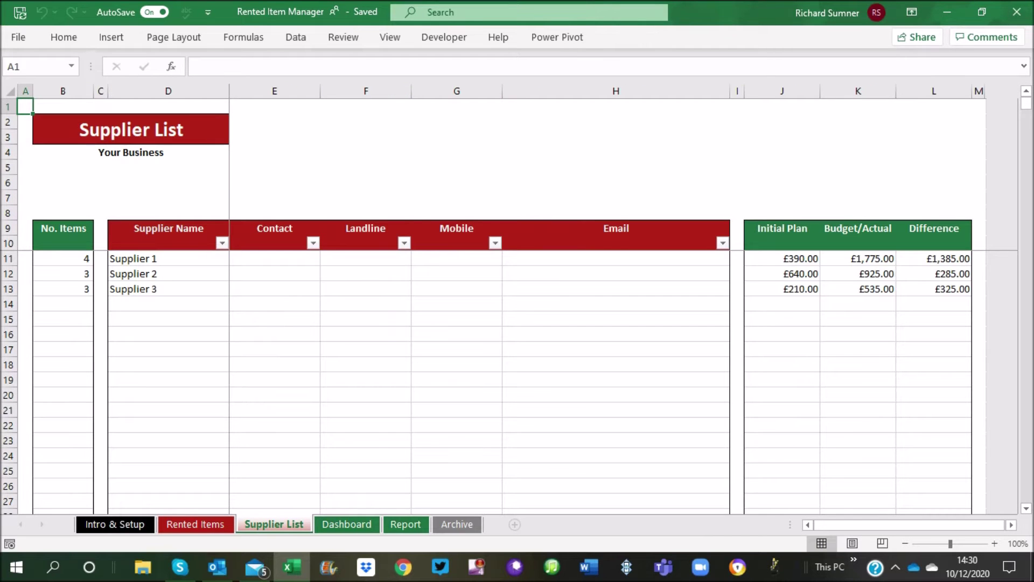
- Return to Intro & Setup, showing Business Name 'Your Business' and categories Cat 1 to Cat 5
click(115, 524)
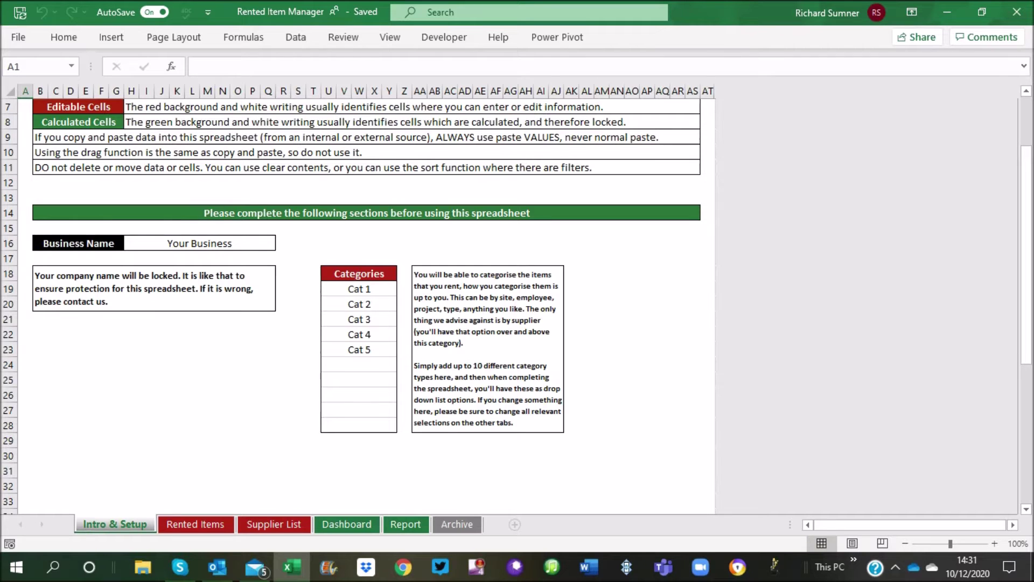
- Scroll Intro & Setup to the top and view Supplier 1 to 3 totals on the Supplier List
scroll(366, 301, up, 2)
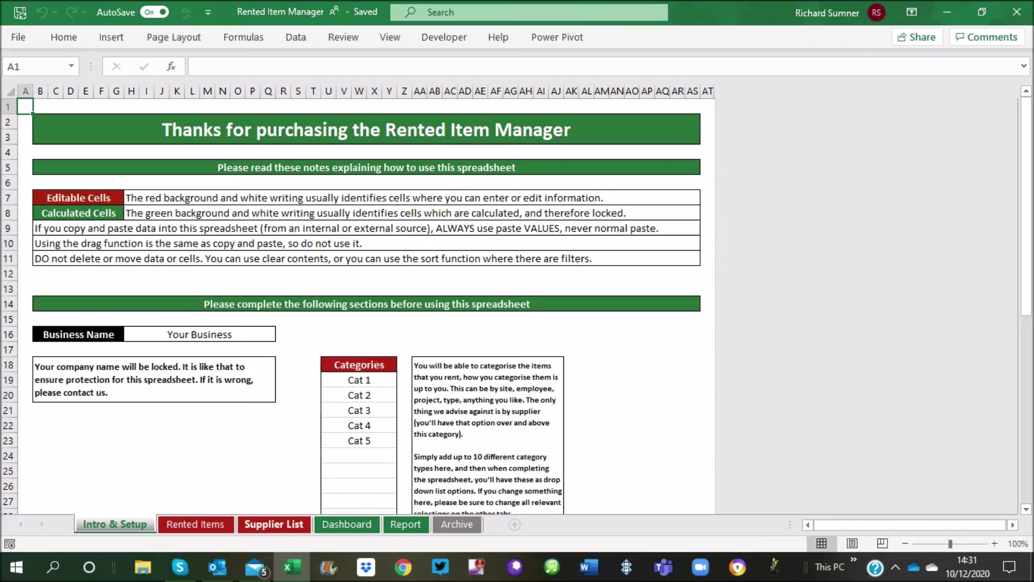
click(274, 524)
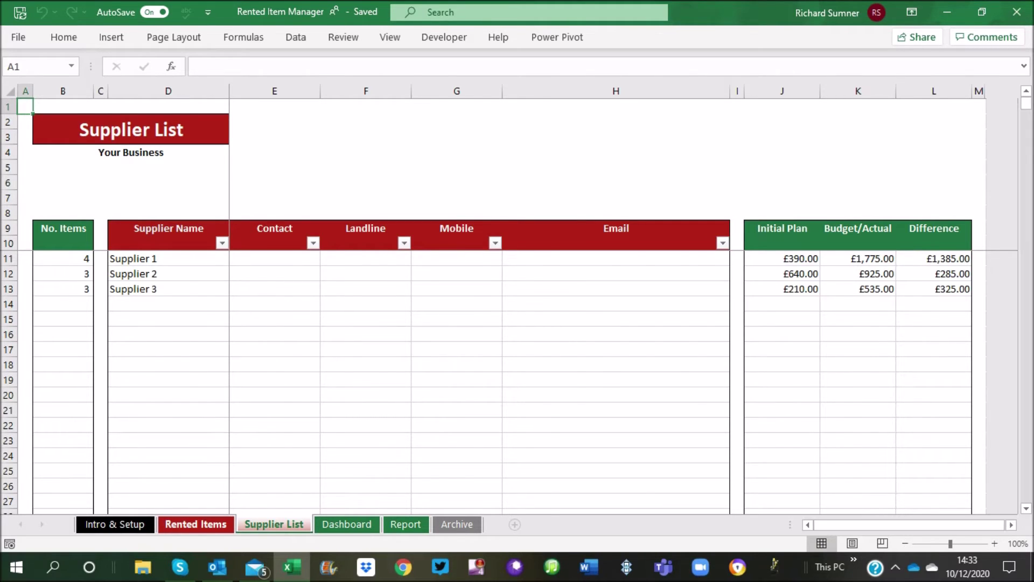
- On Rented Items, check new row E21's category choices against the Intro & Setup categories
key(ctrl+Page_Up)
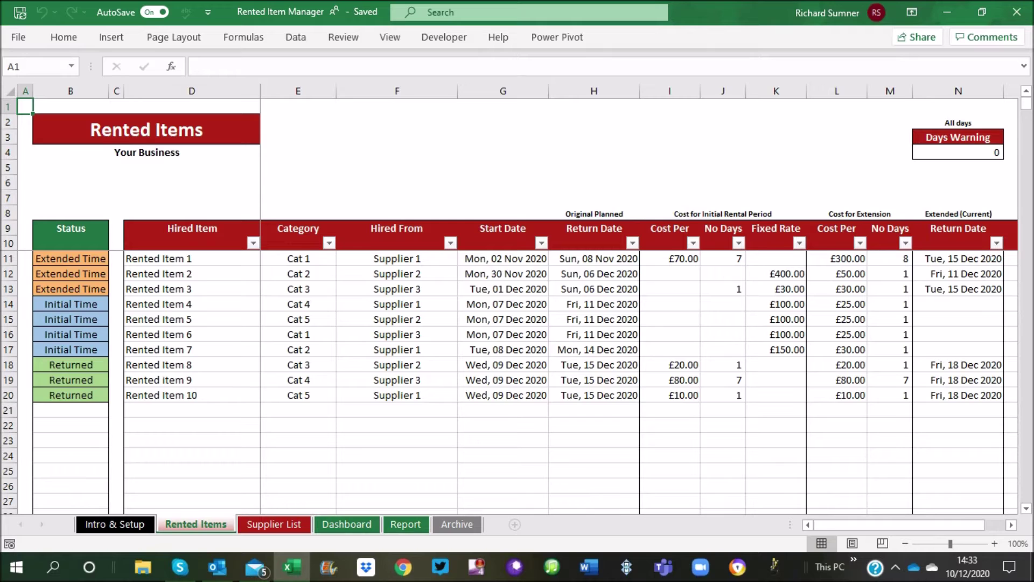
click(191, 410)
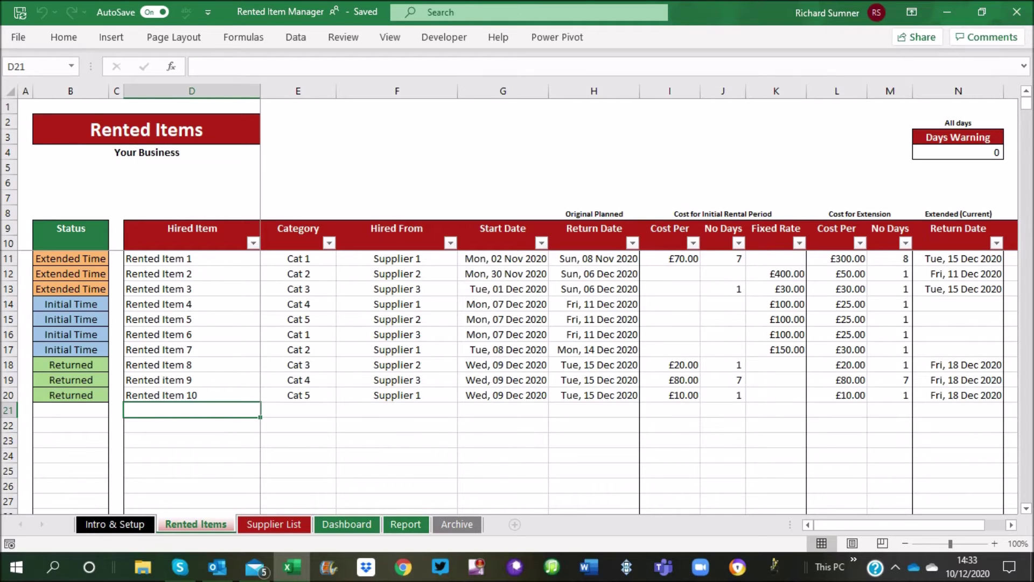
click(298, 410)
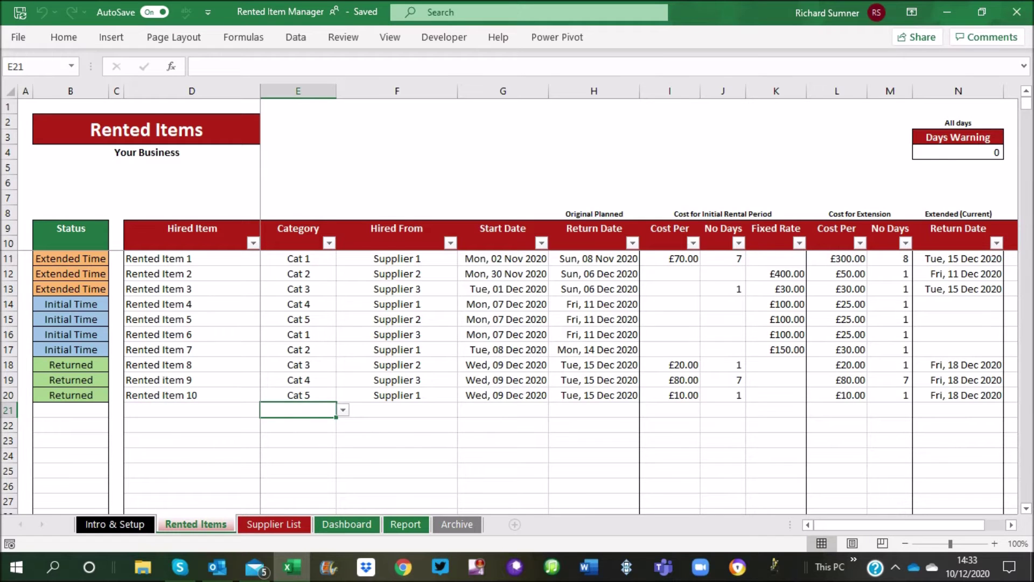
click(342, 410)
key(Escape)
click(114, 524)
key(ctrl+Page_Down)
- Check F21's Hired From supplier choices against the Supplier List without picking one
click(397, 411)
key(alt+Down)
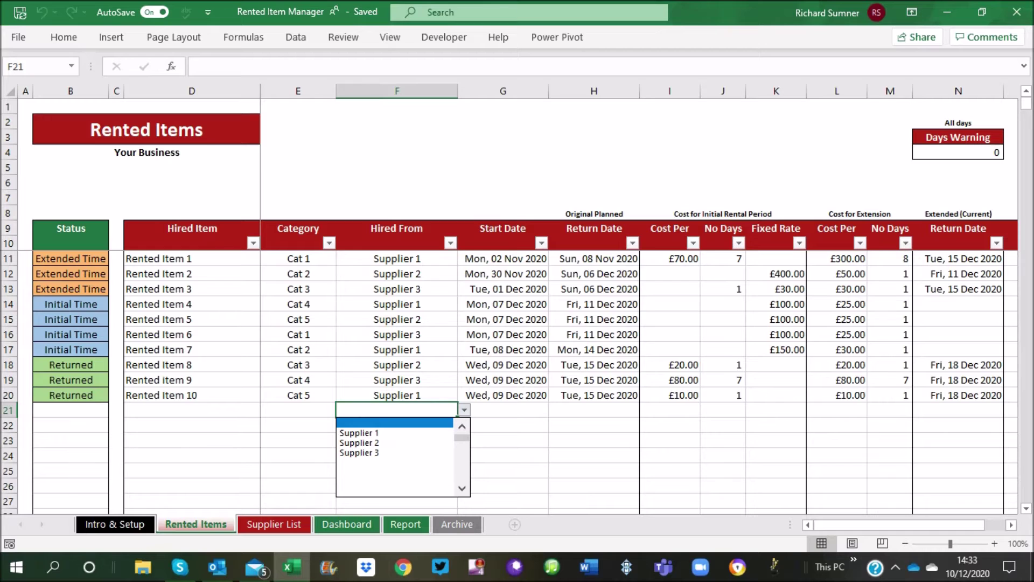
key(Escape)
key(ctrl+Page_Down)
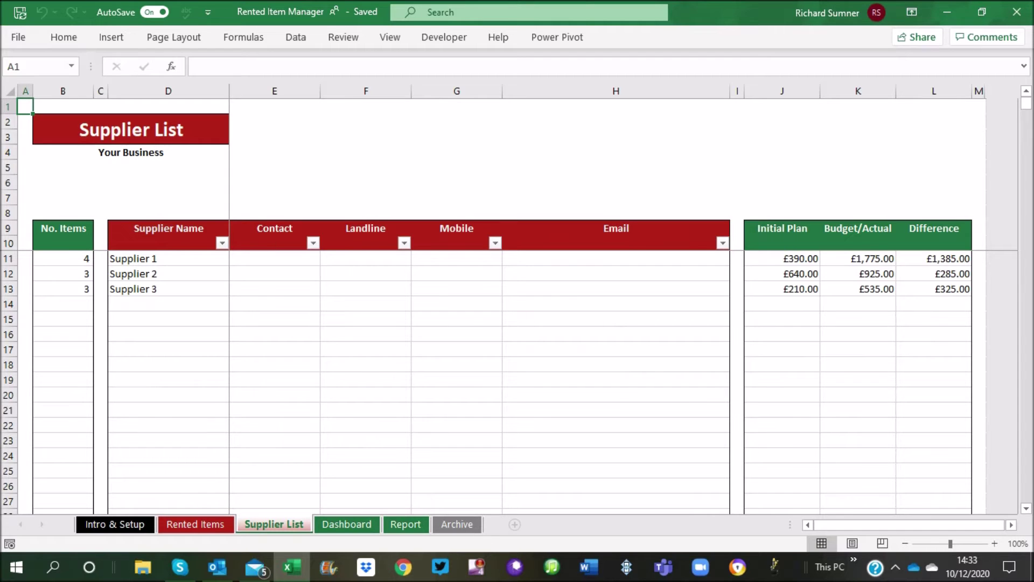
key(ctrl+Page_Up)
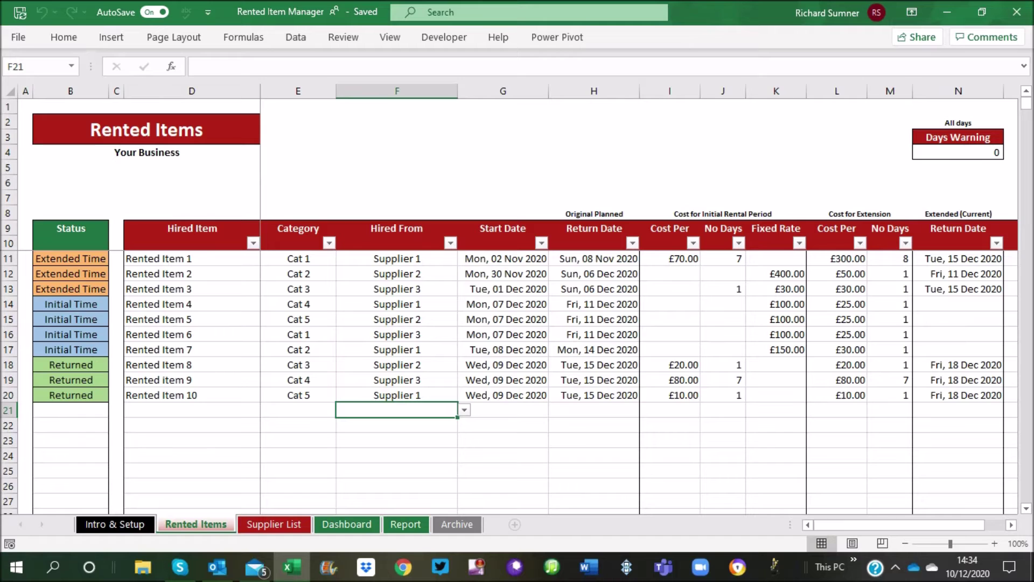
key(Right)
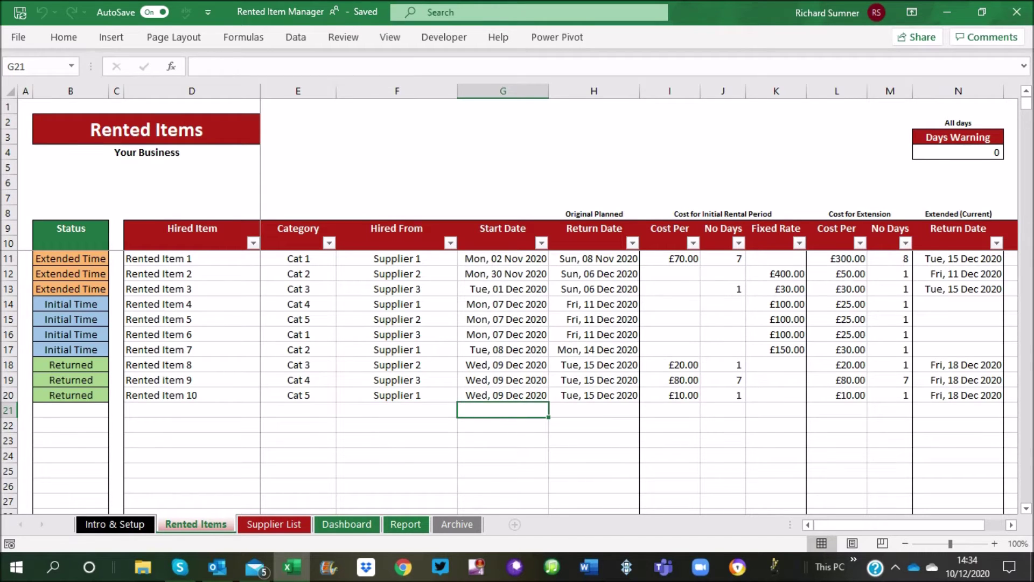
key(Right)
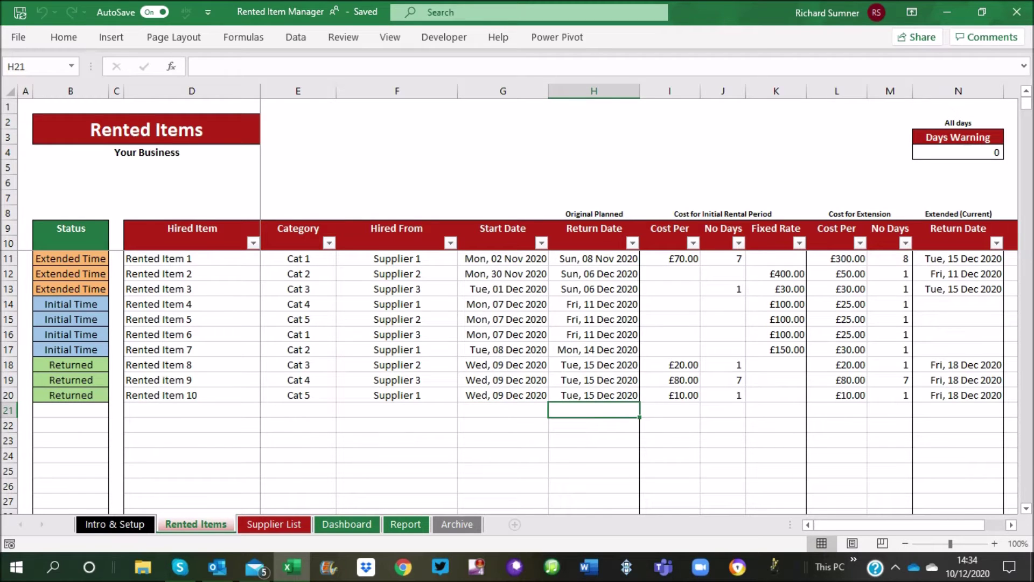
key(Left)
key(shift+Up)
key(shift+Right)
key(shift+Right)
key(shift+Right)
key(shift+Right)
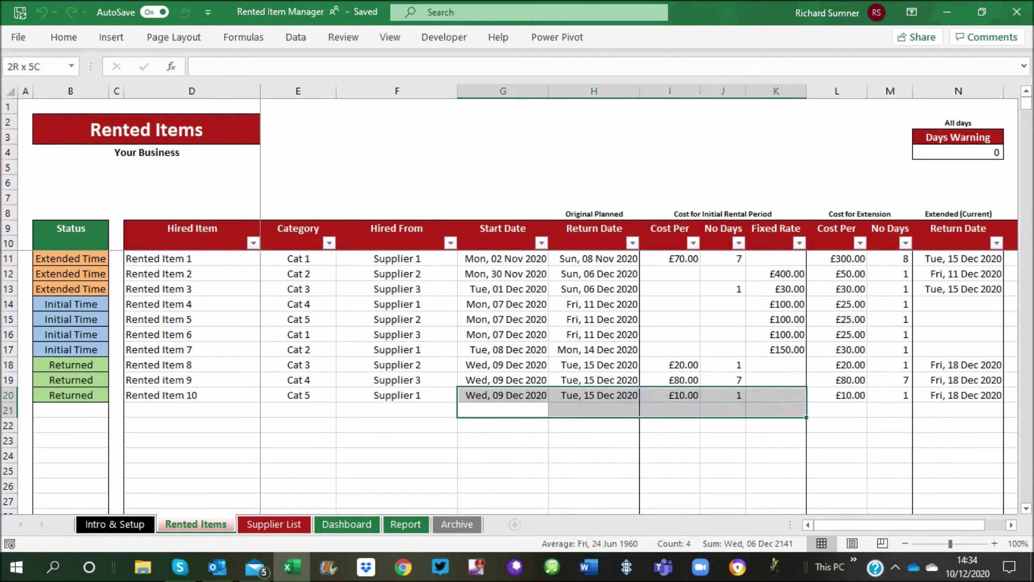
key(shift+Right)
key(shift+Down)
key(shift+Right)
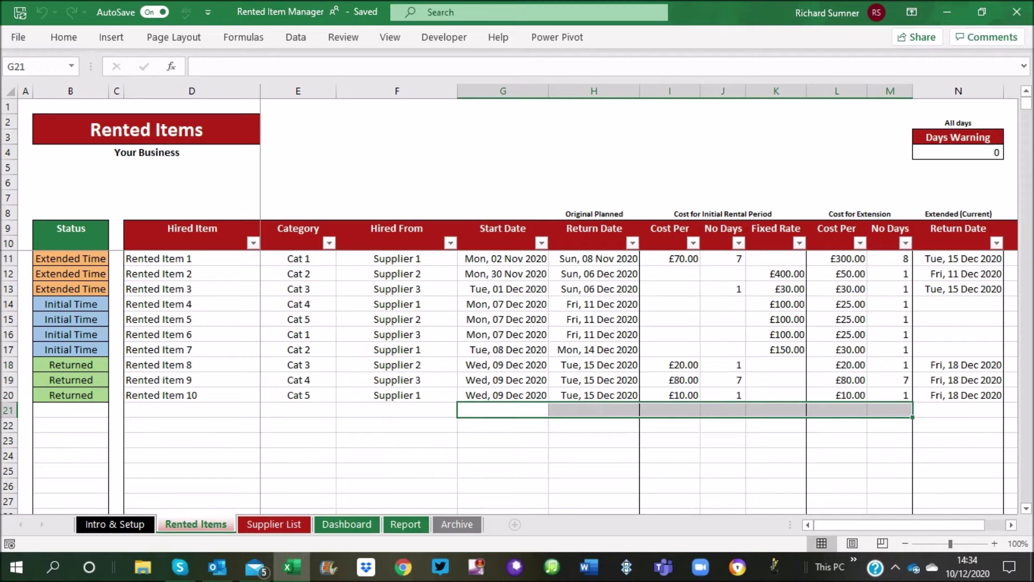
click(503, 395)
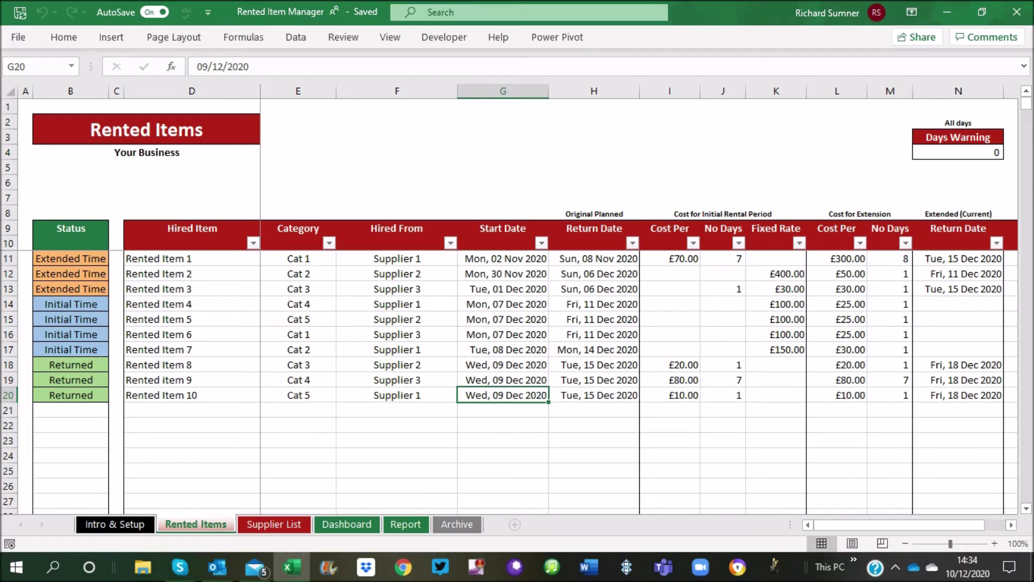
click(594, 395)
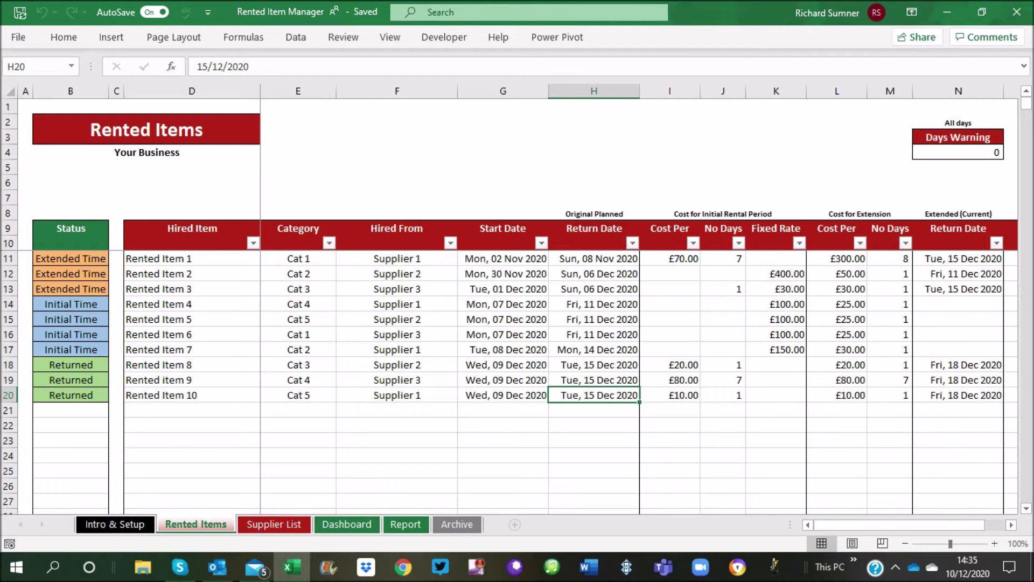
drag(670, 197, 777, 197)
drag(670, 395, 776, 395)
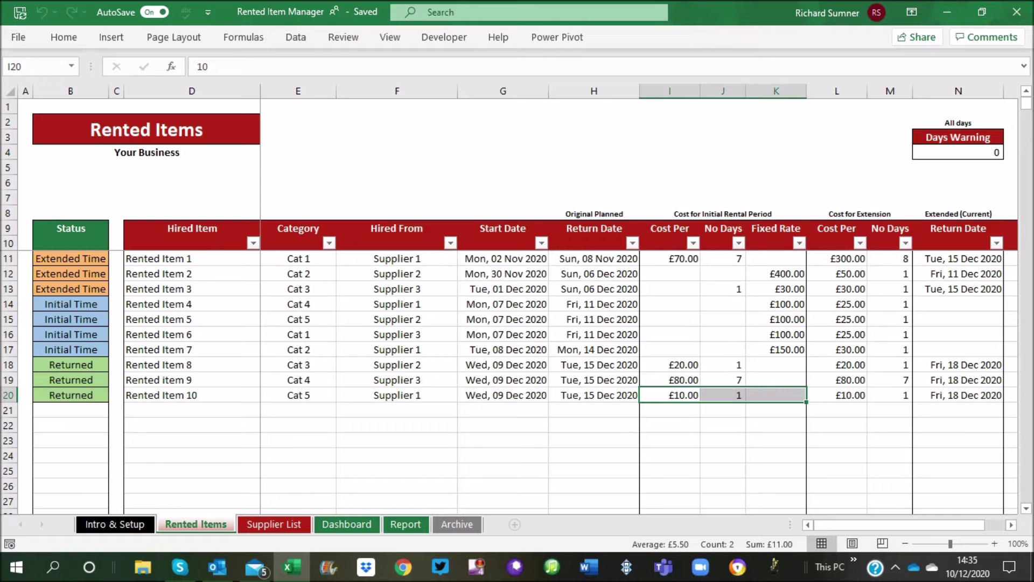
click(777, 395)
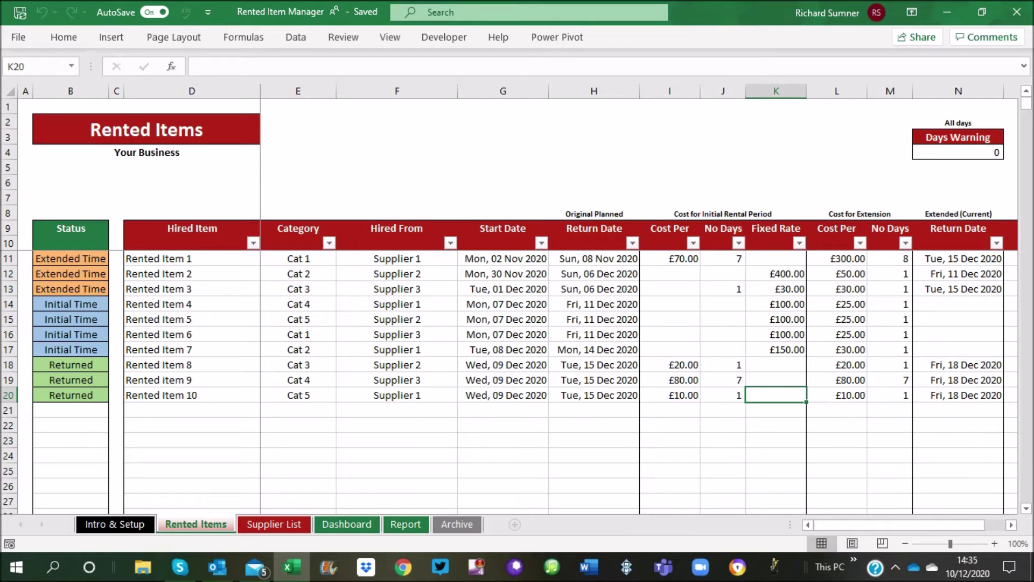
click(776, 334)
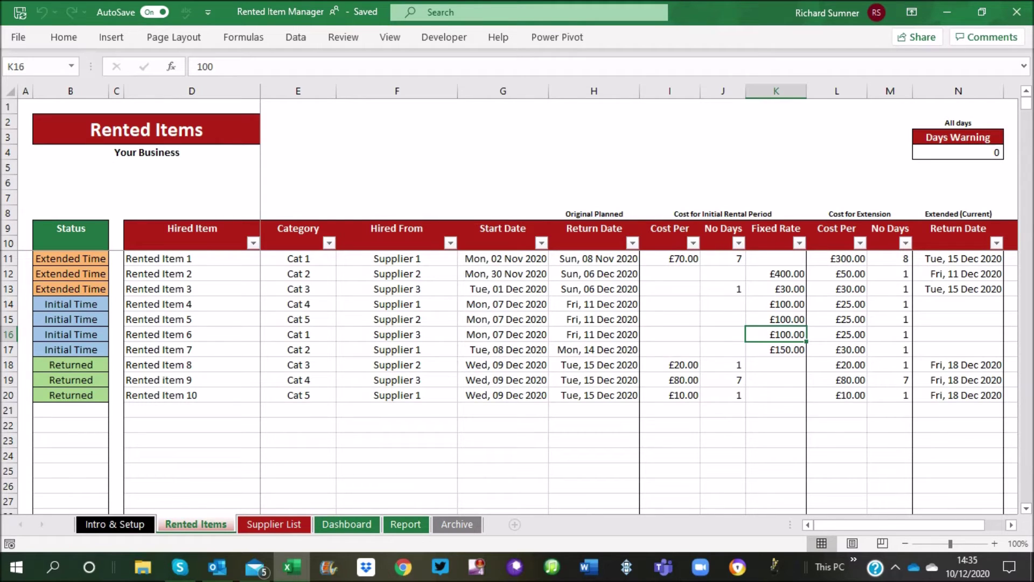
click(669, 364)
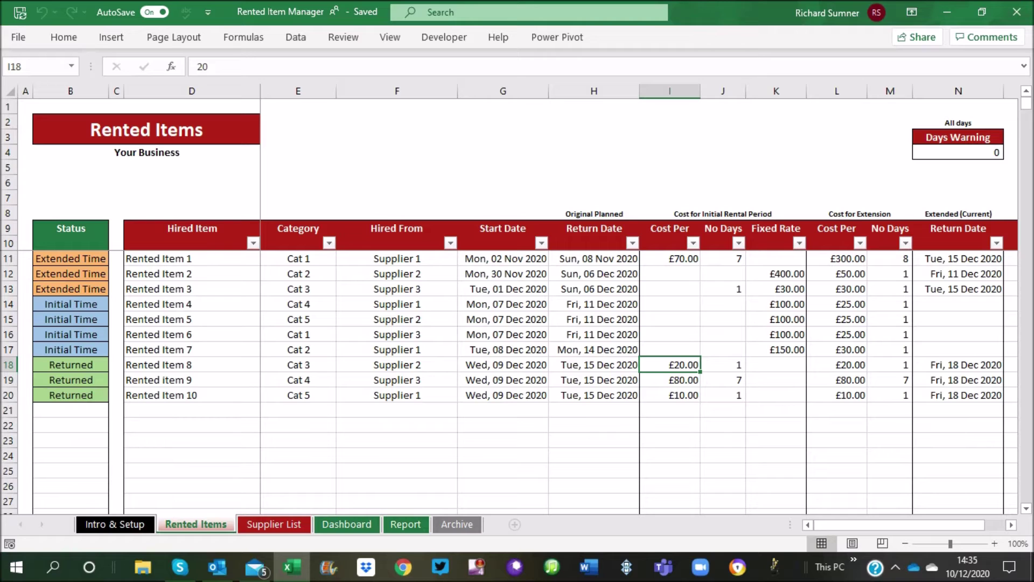
click(776, 288)
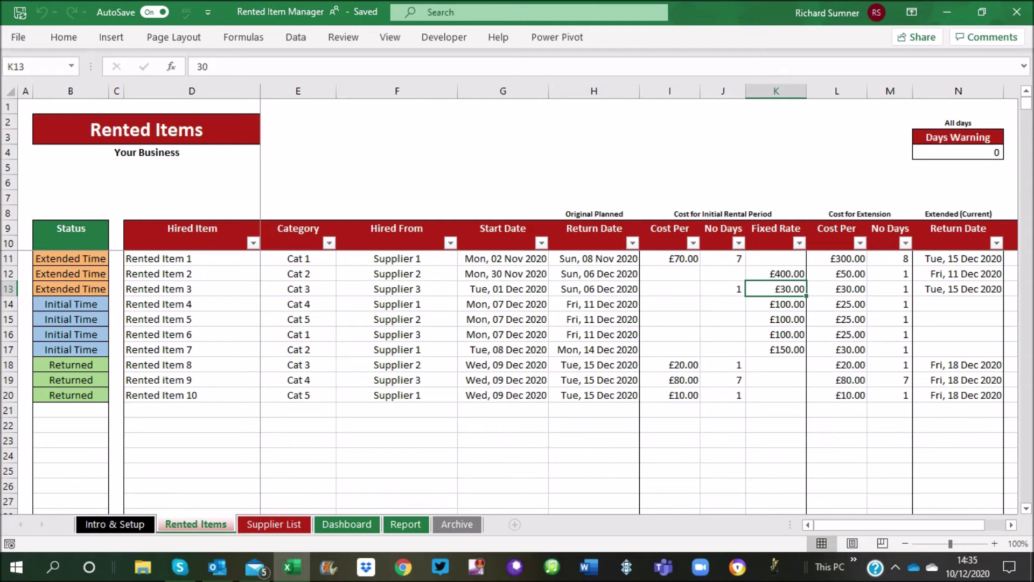
key(Delete)
click(670, 289)
text(30)
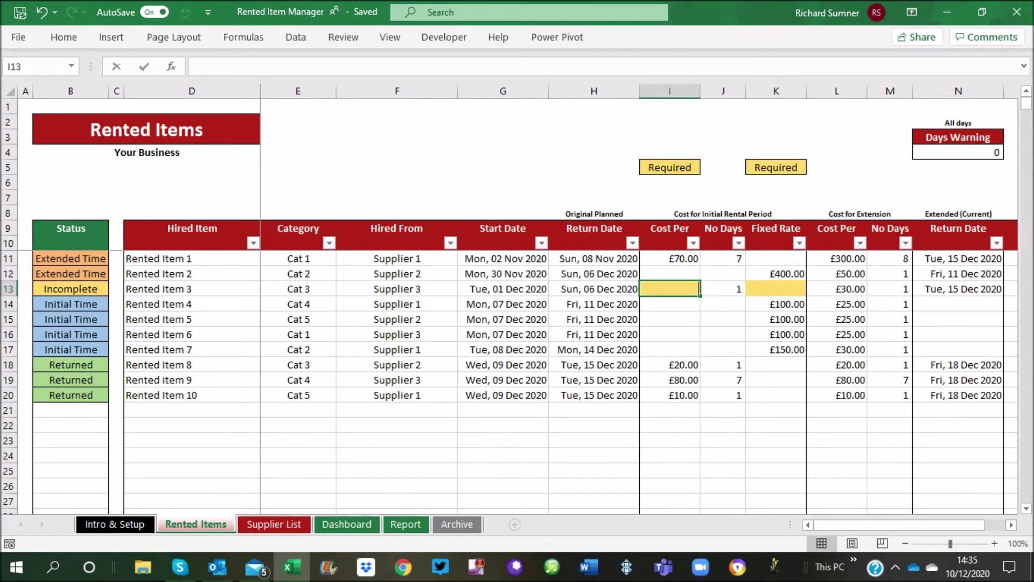
key(Return)
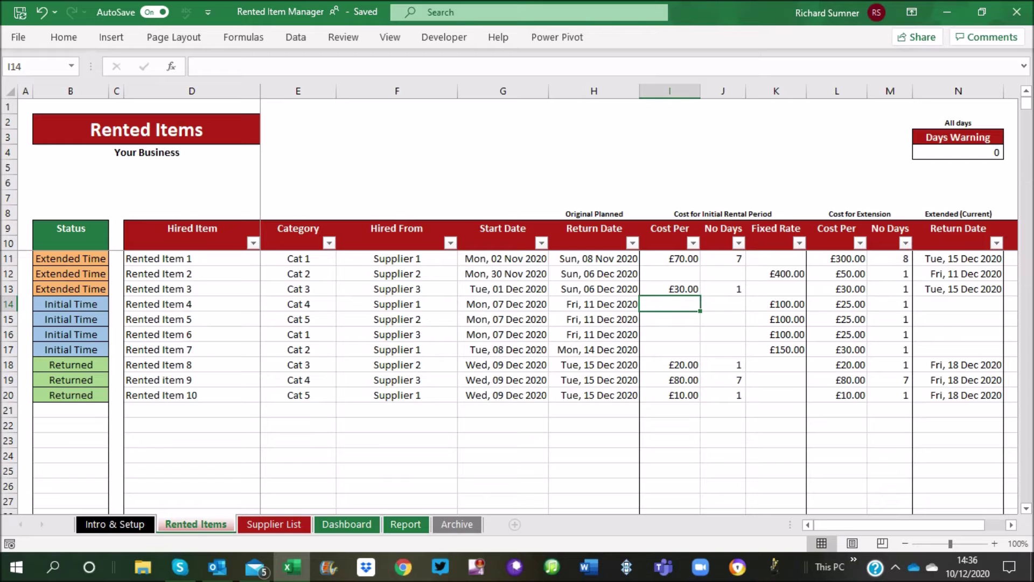
drag(161, 410, 905, 413)
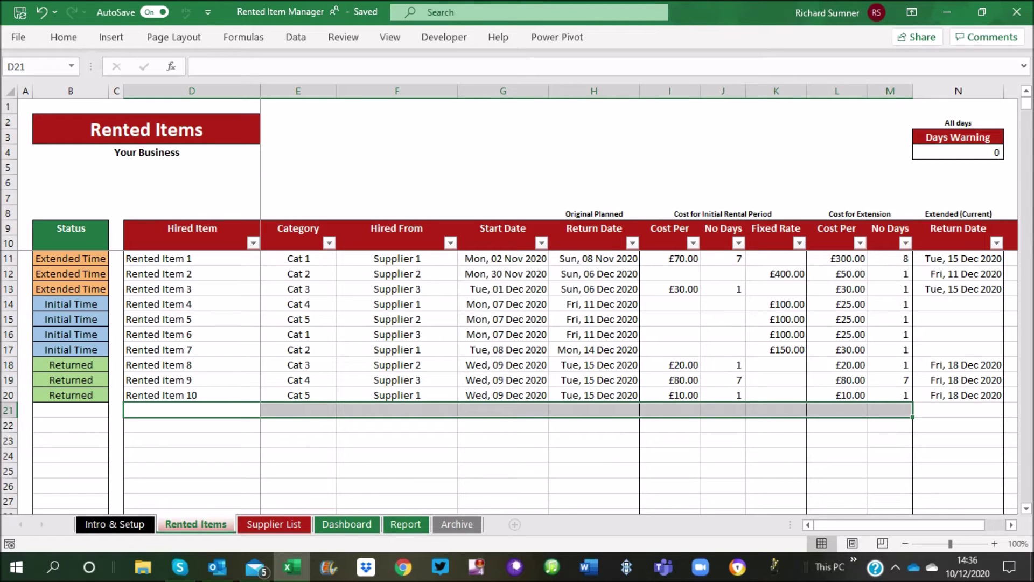
- Move along row 21 to show the Actual Confirmed return dates and Planned cost columns
key(Right)
key(Right)
key(Right)
key(Right)
key(Right)
key(Right)
key(Right)
key(Right)
key(Right)
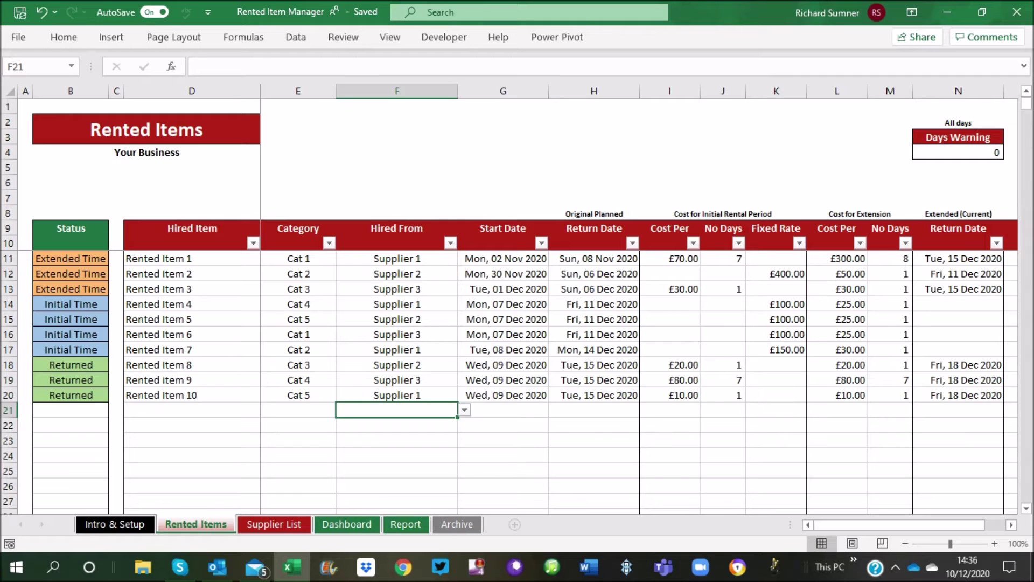
key(Right)
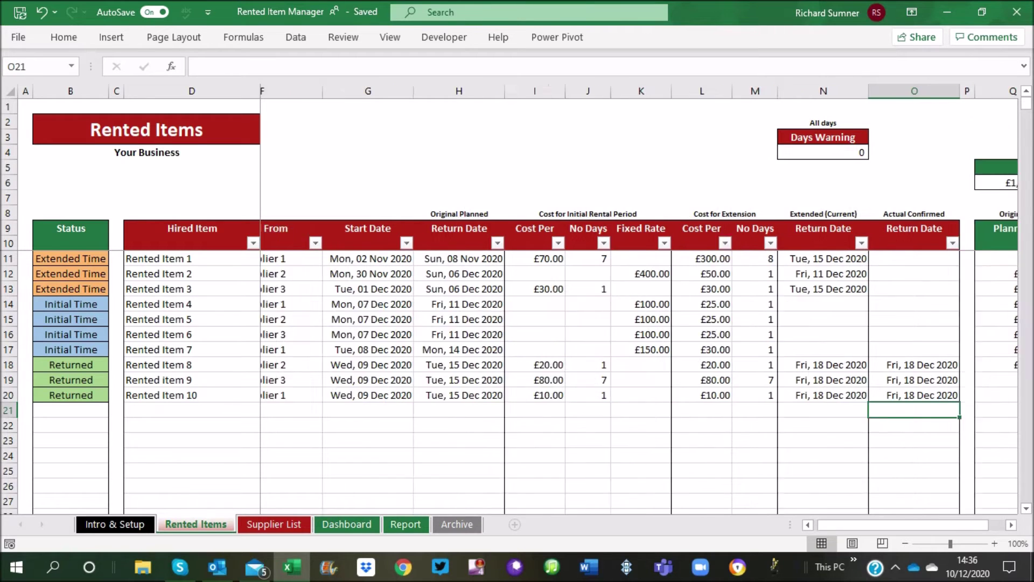
key(Right)
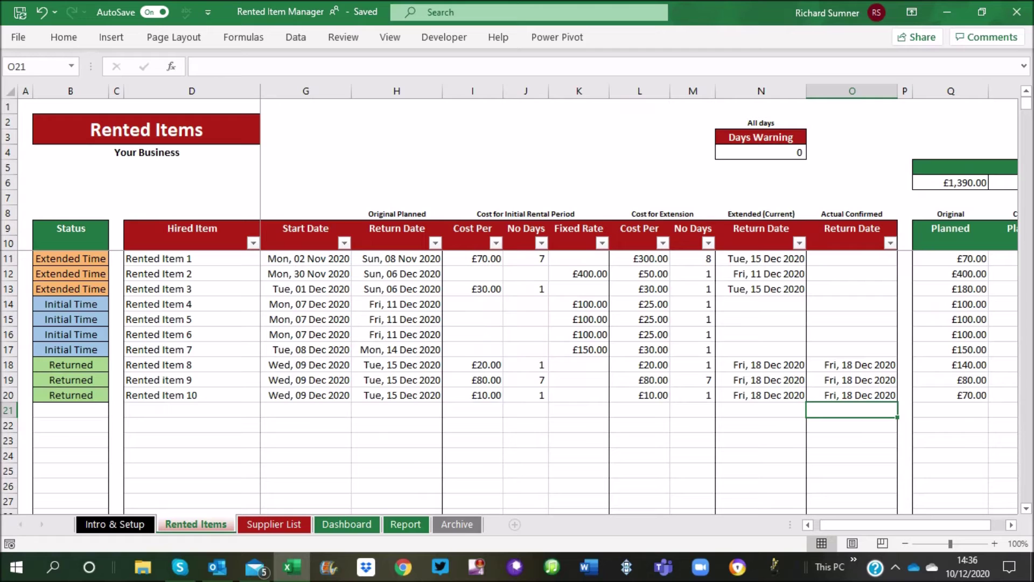
key(Left)
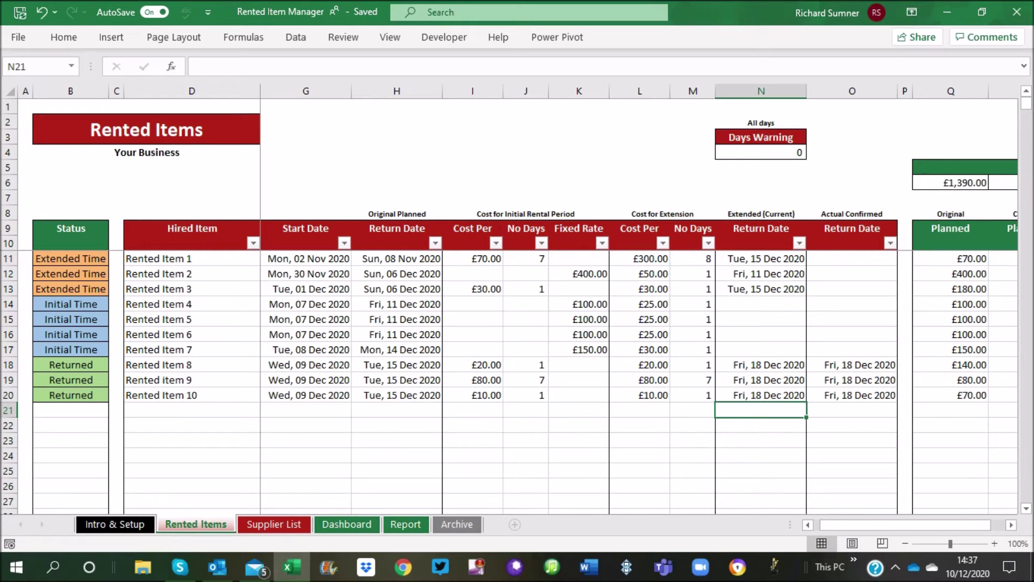
- Set the Days Warning value in N4 to 2
click(761, 152)
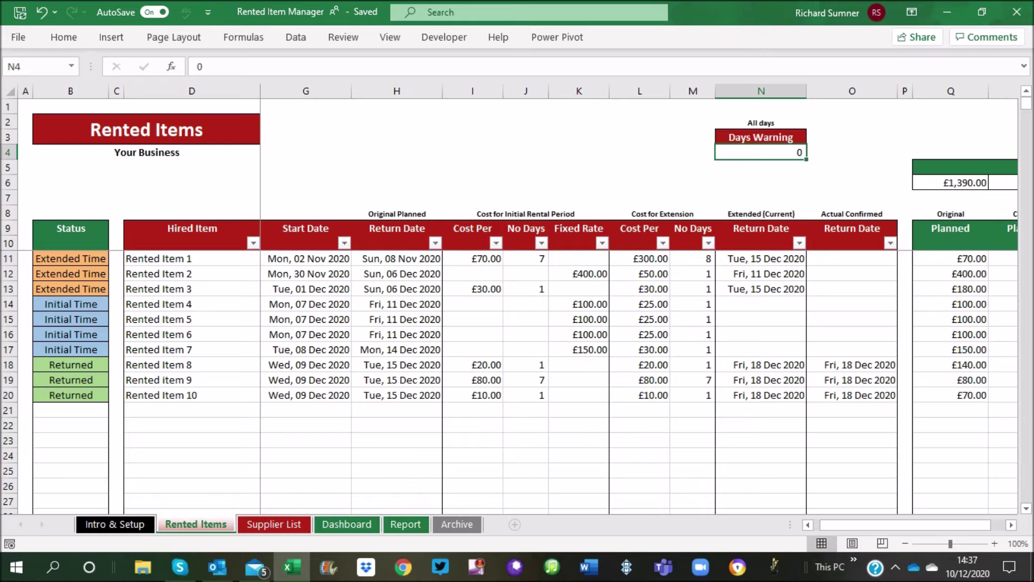
text(2)
key(Return)
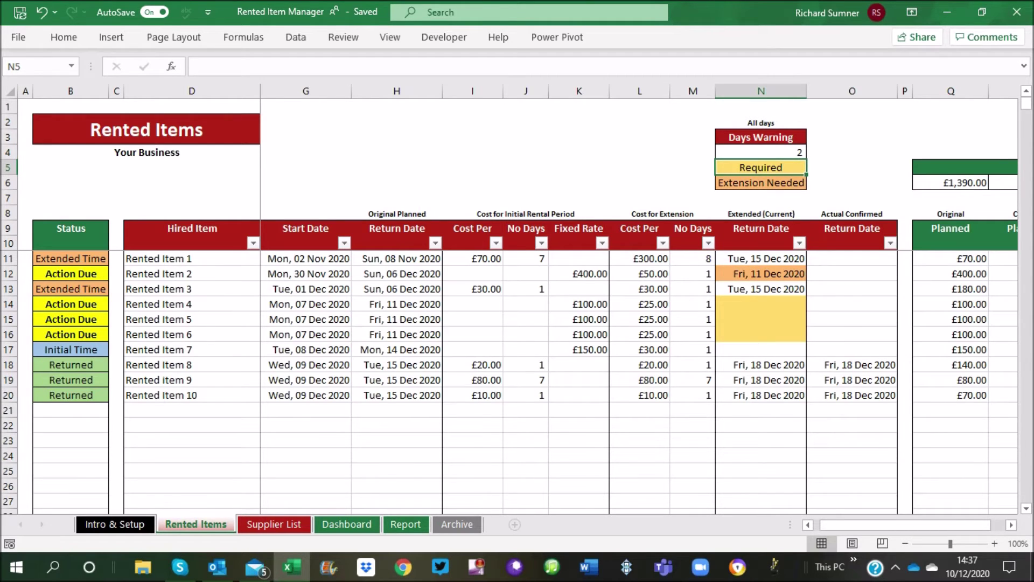
- Check Rented Item 2's extended return date, then begin entering 15 dec for Rented Item 4
click(761, 273)
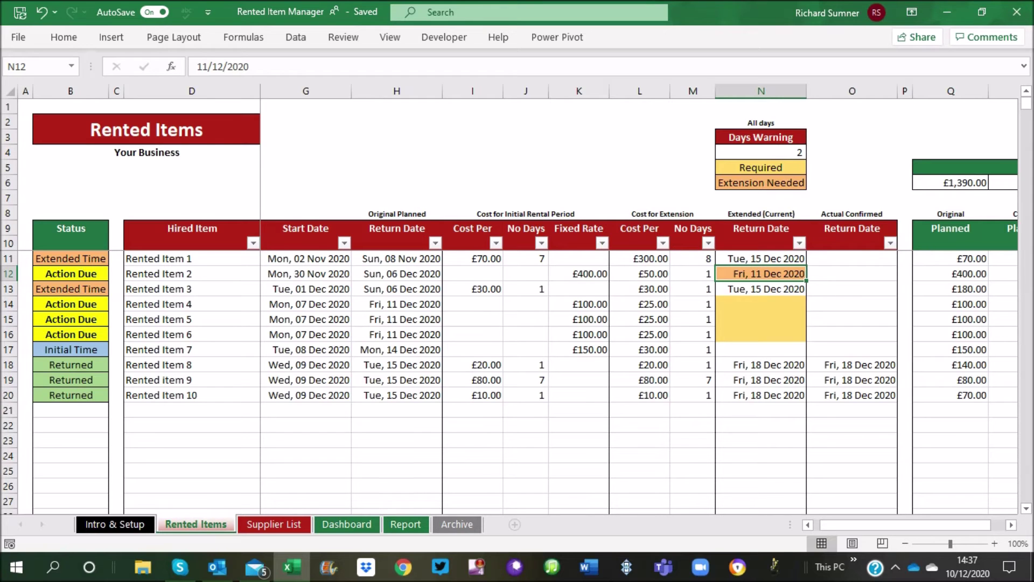
click(762, 304)
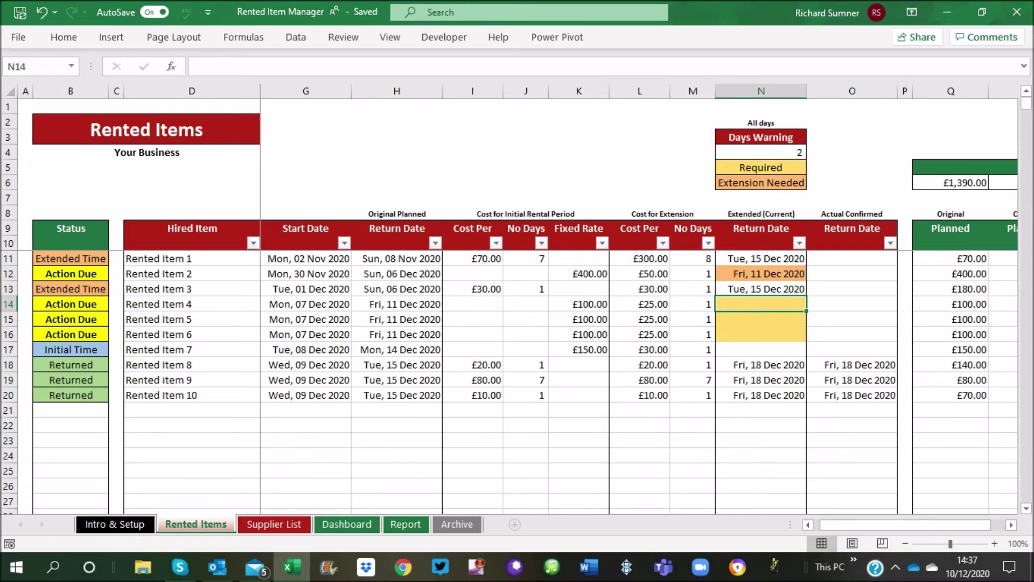
text(15 dec)
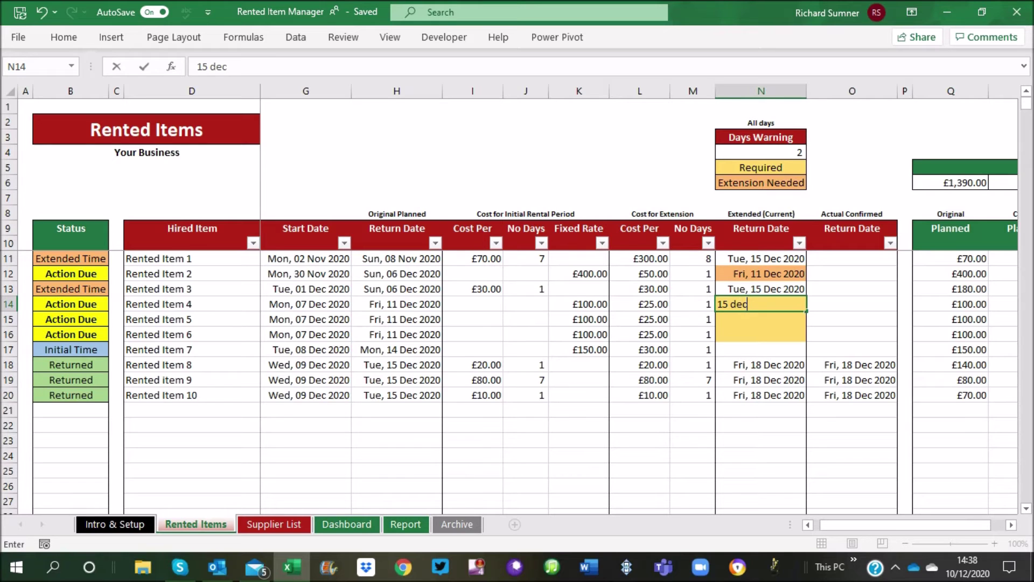
- Extend Rented Items 4, 5 and 6 to Tue, 15 Dec 2020
key(Return)
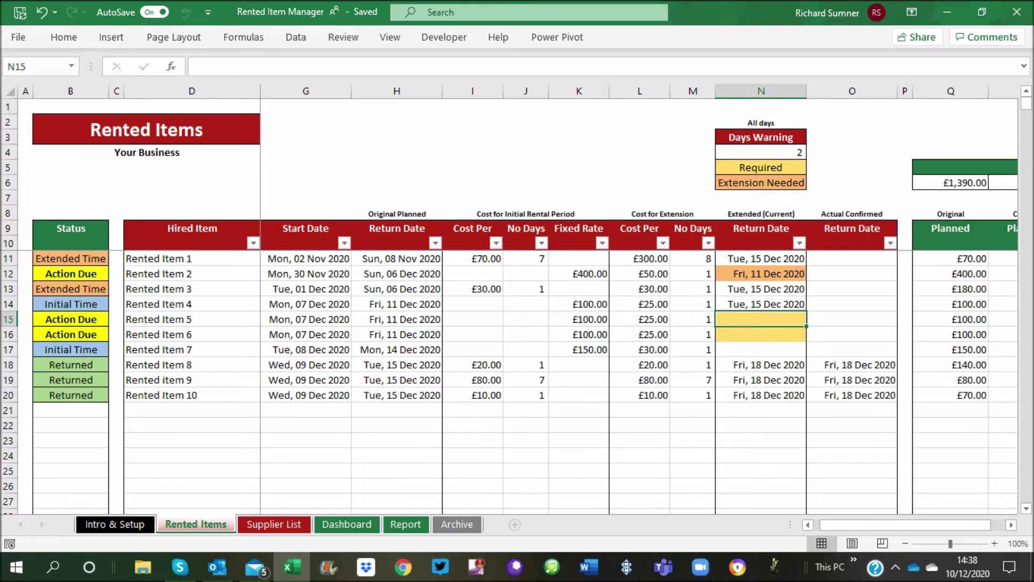
text(15 dec)
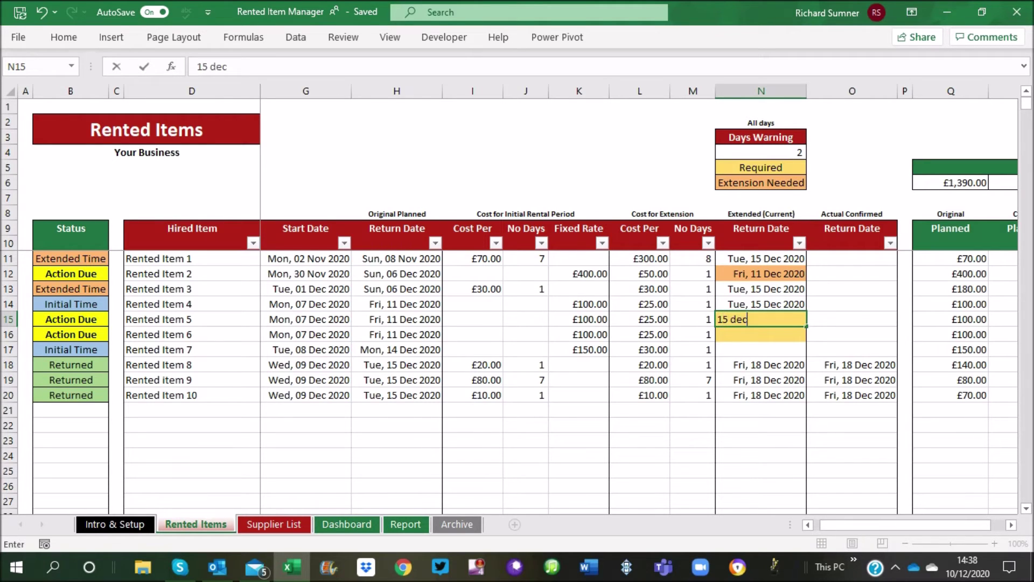
key(Return)
text(15 dec)
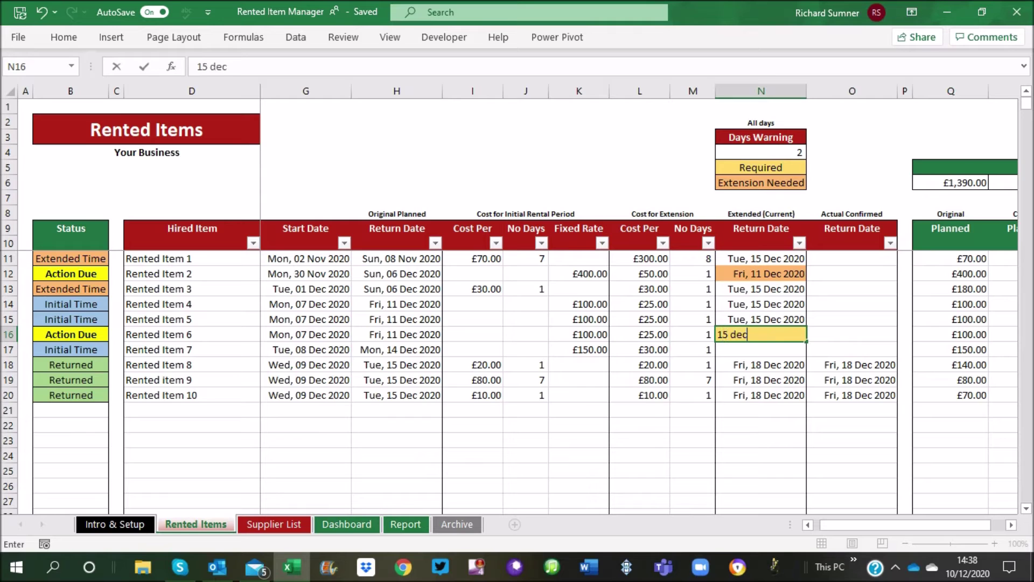
key(Return)
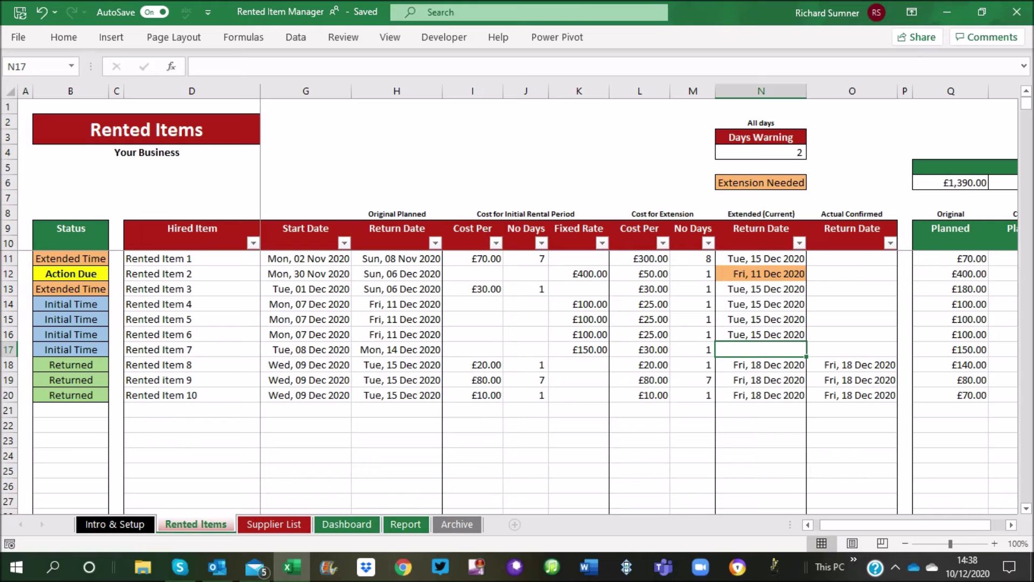
click(761, 273)
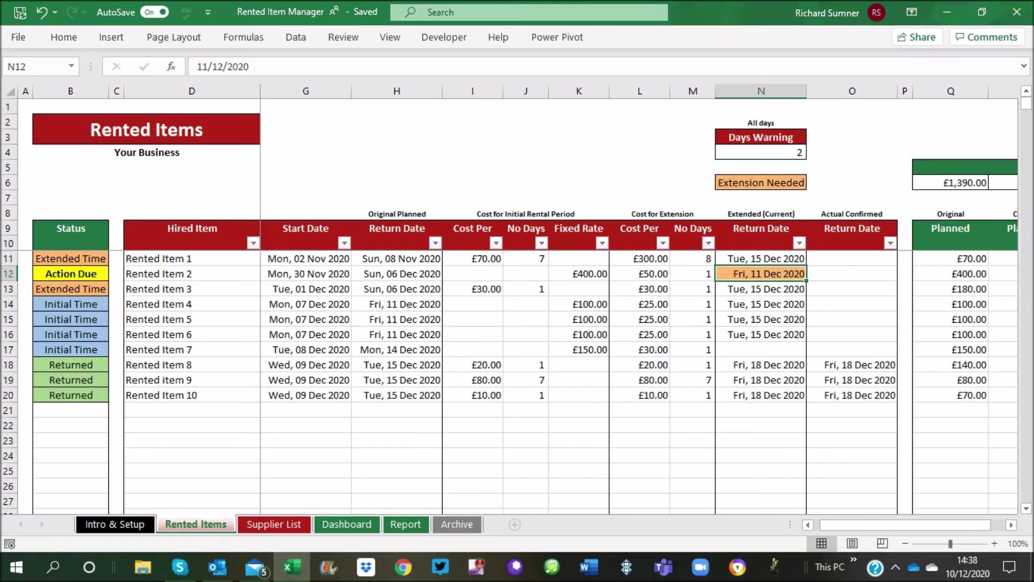
- Try 15 Dec for Rented Item 2, undo back to Fri, 11 Dec 2020, and scroll to totals
text(15 dec)
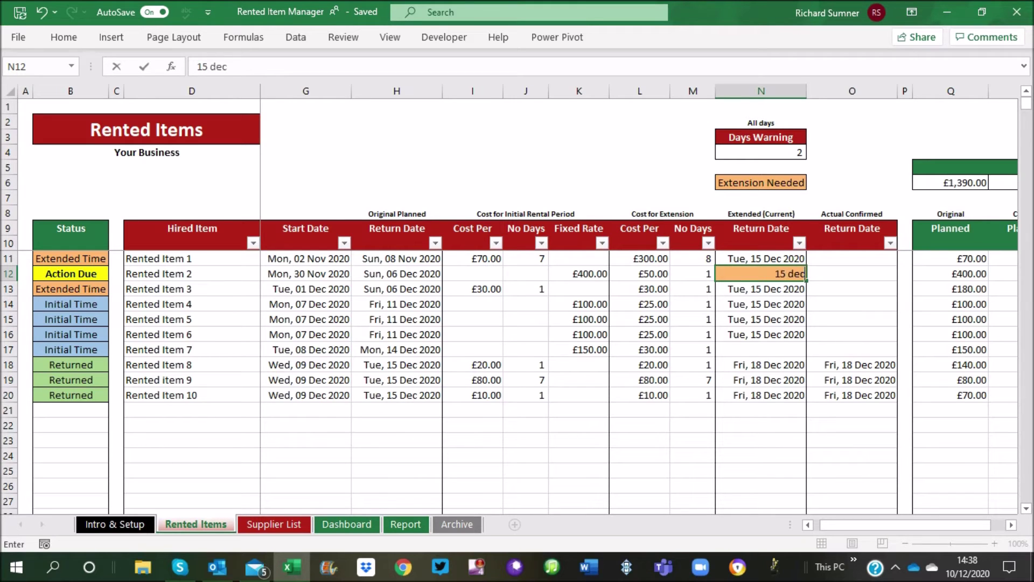
key(Return)
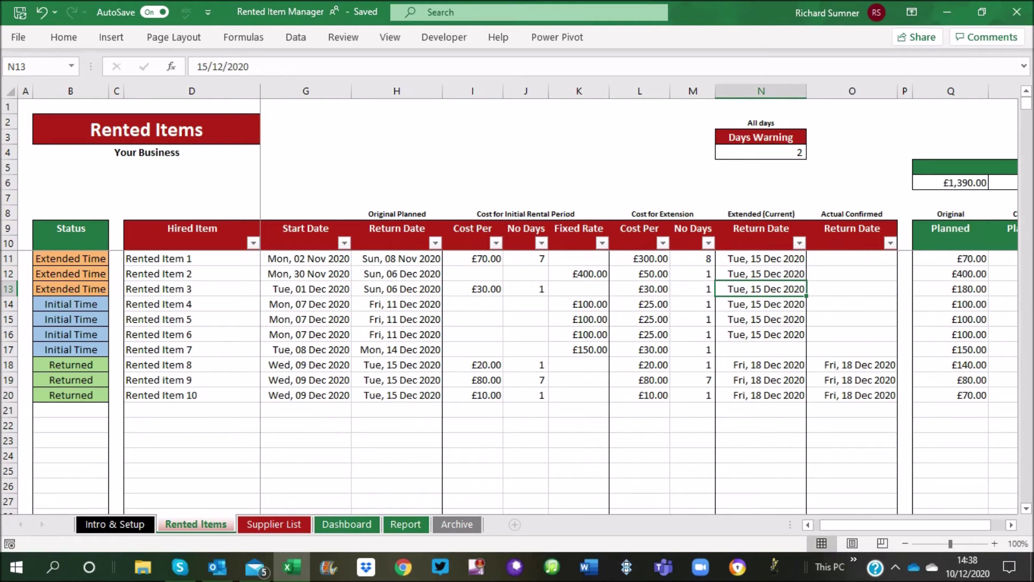
click(767, 273)
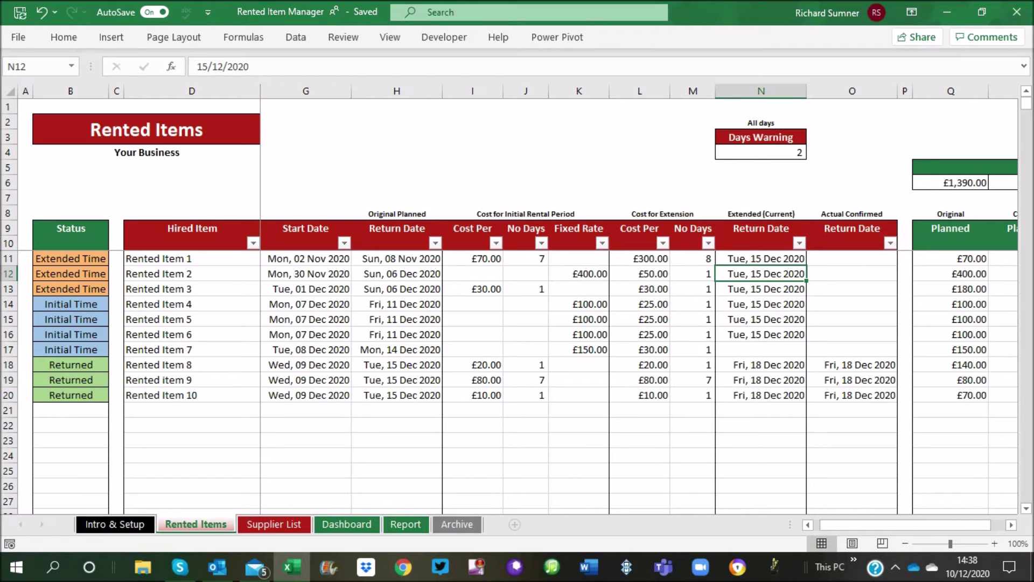
key(ctrl+z)
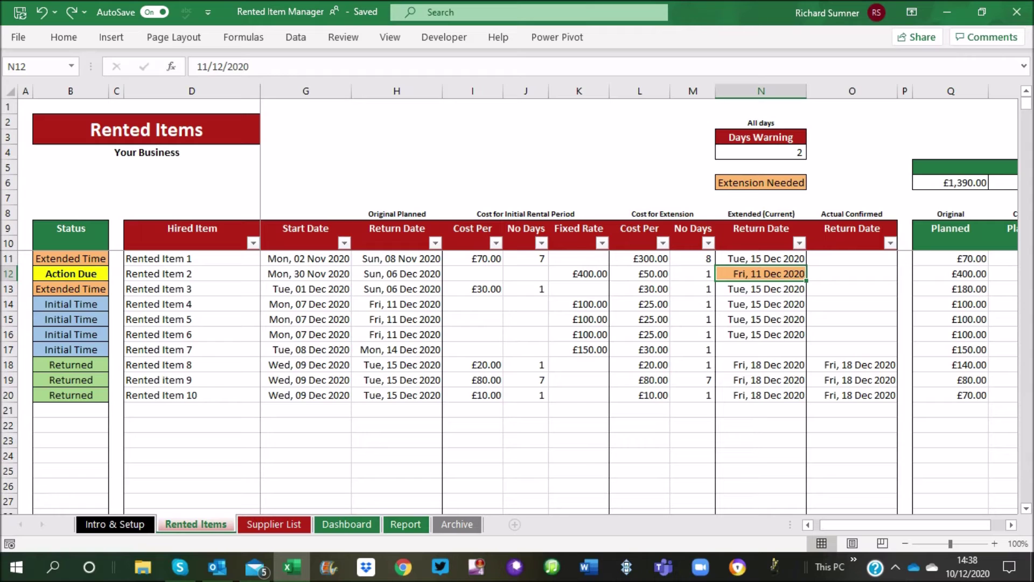
drag(906, 525, 916, 525)
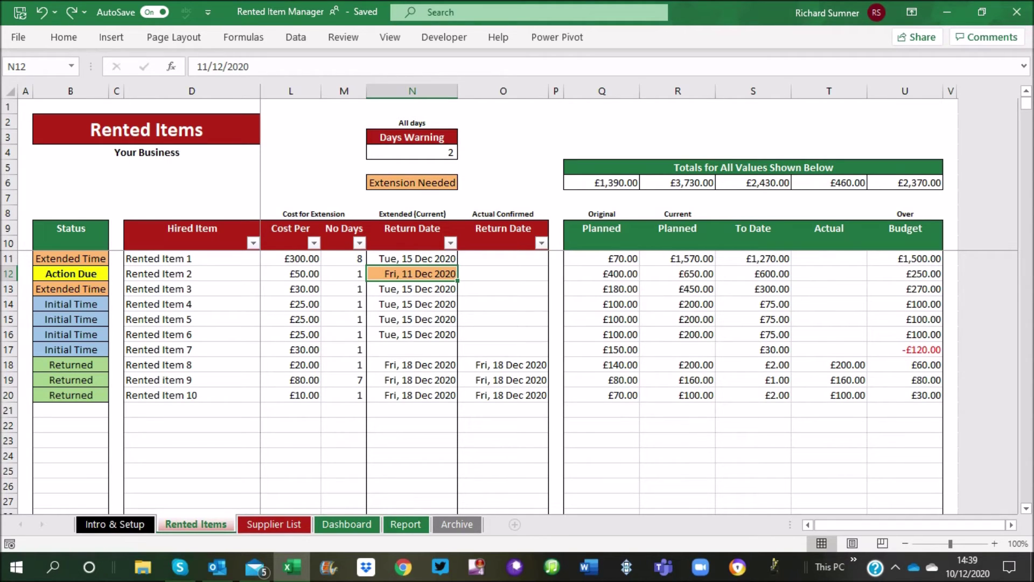
- Scroll back to column E, then view Dashboard: 1 Action Due, 4 Initial, 2 Extended, 3 Returned
scroll(771, 301, left, 4)
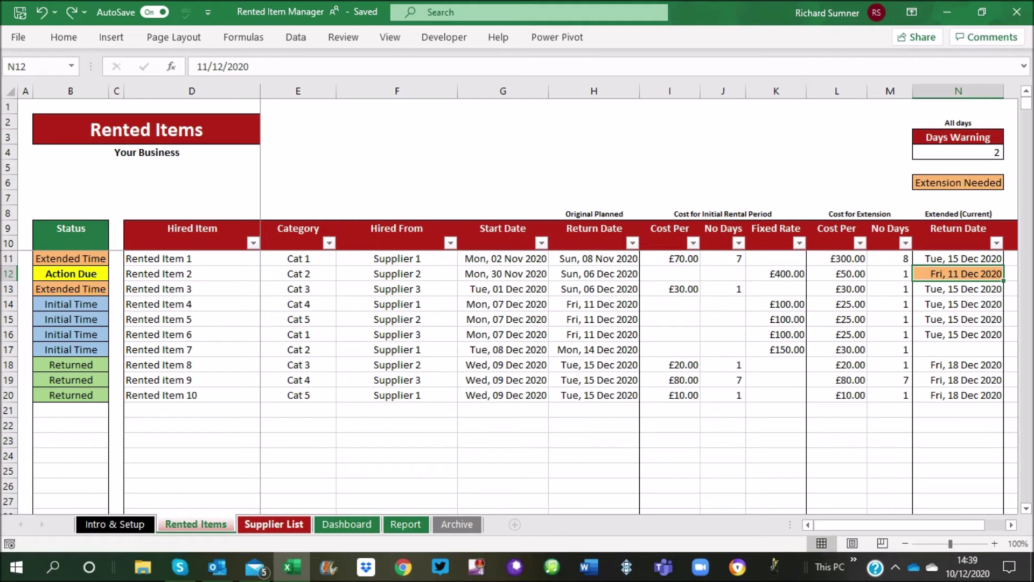
drag(895, 525, 900, 525)
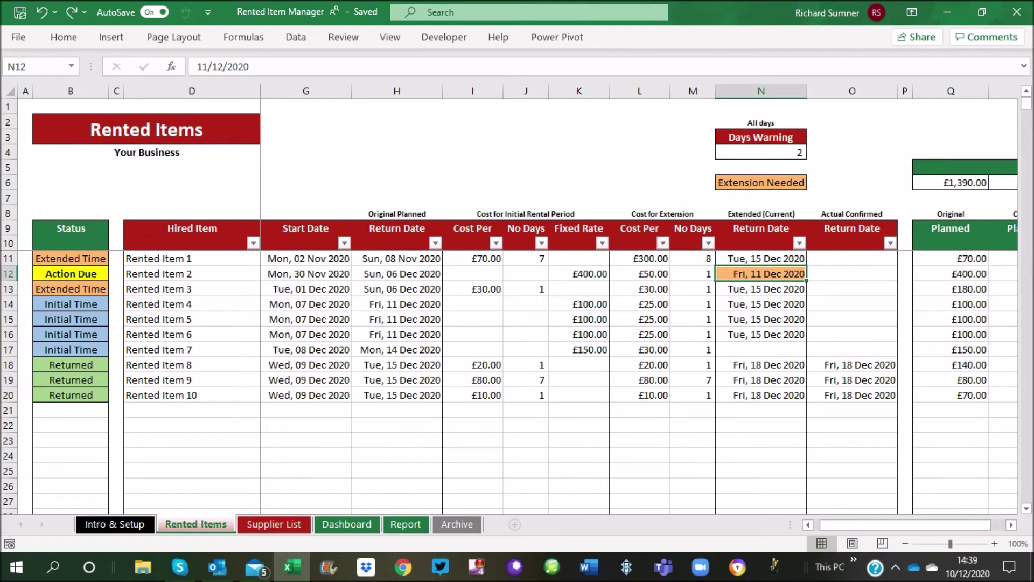
drag(901, 524, 894, 525)
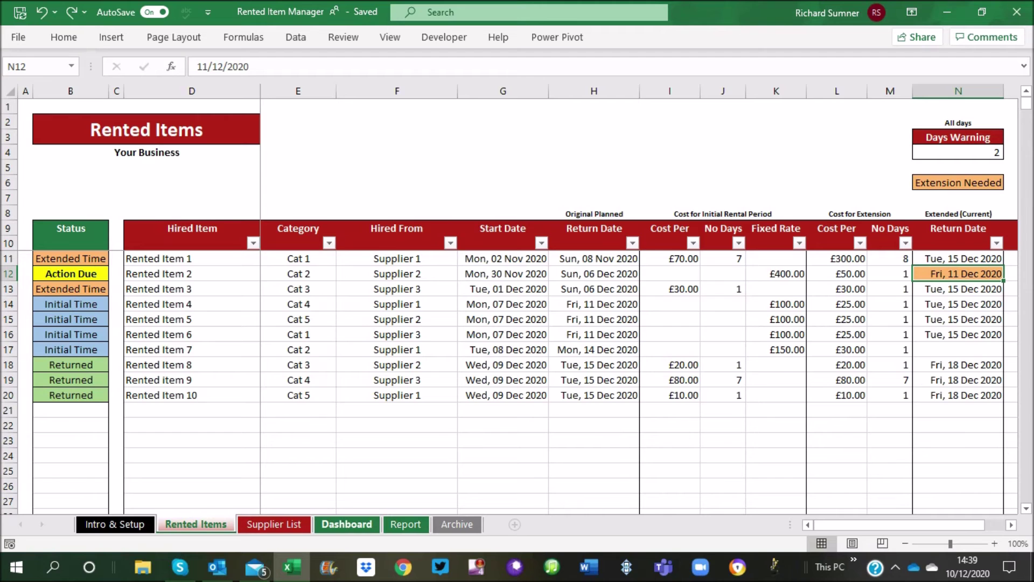
click(347, 524)
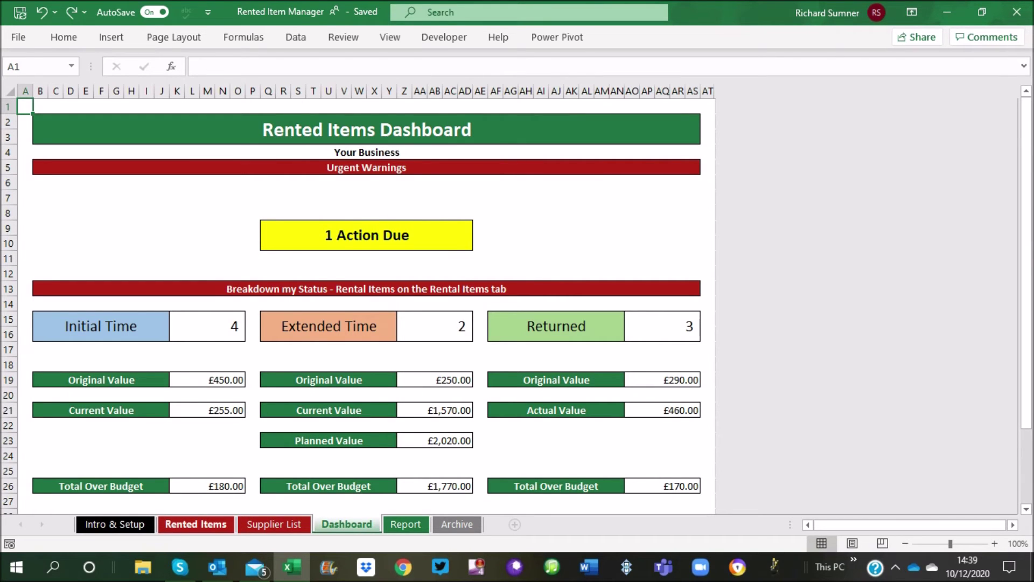
- Enter 15 dec in N12 for Rented Item 2; Dashboard then shows Extended Time 3, £2,870.00 planned
click(196, 524)
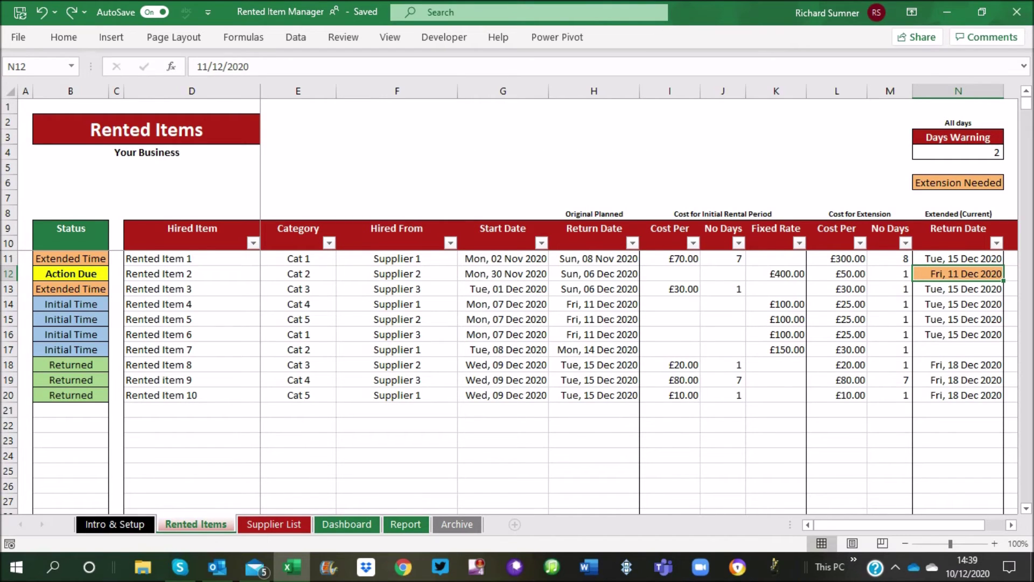
text(15 dec)
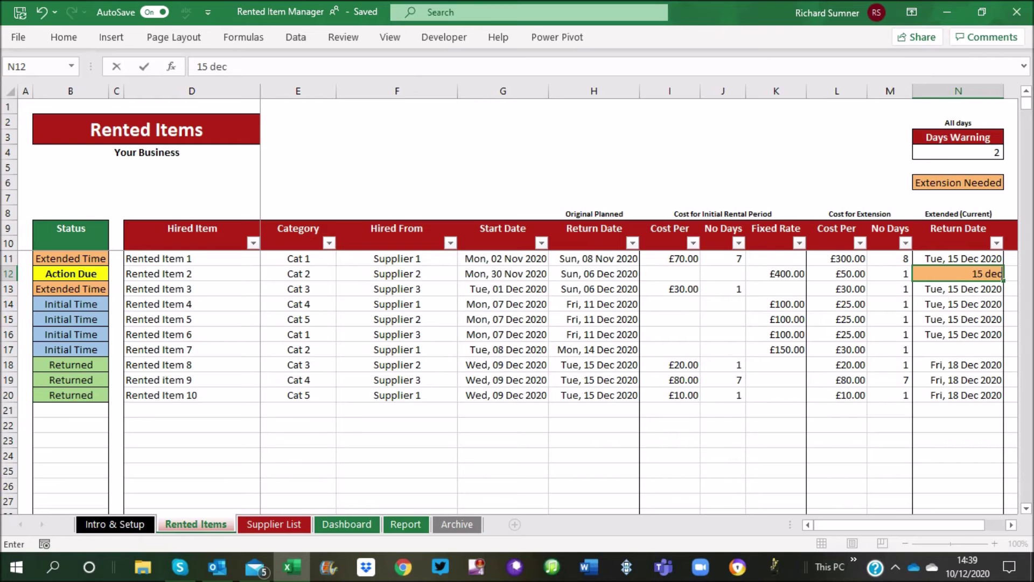
key(Return)
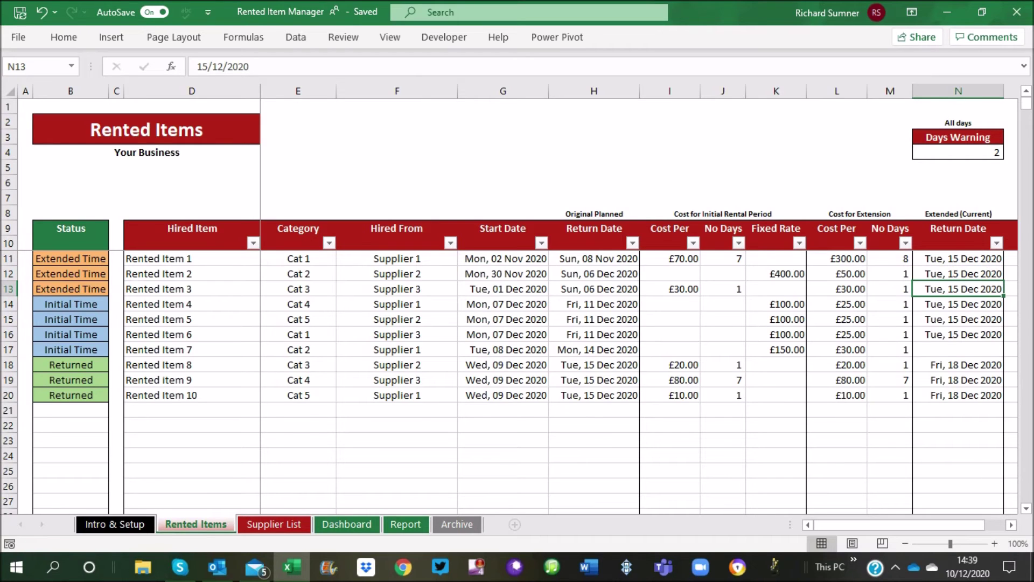
click(347, 524)
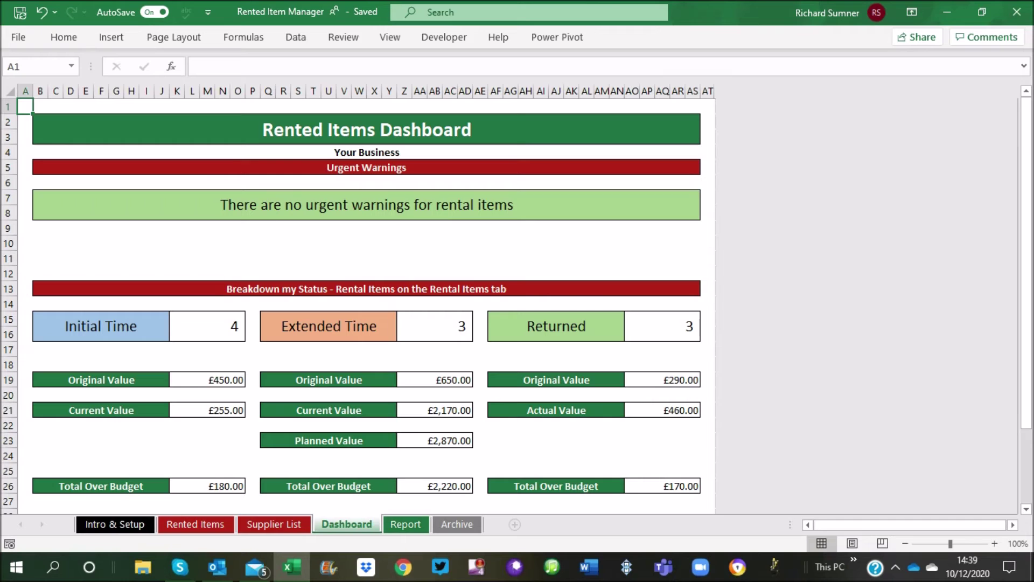
scroll(518, 308, down, 1)
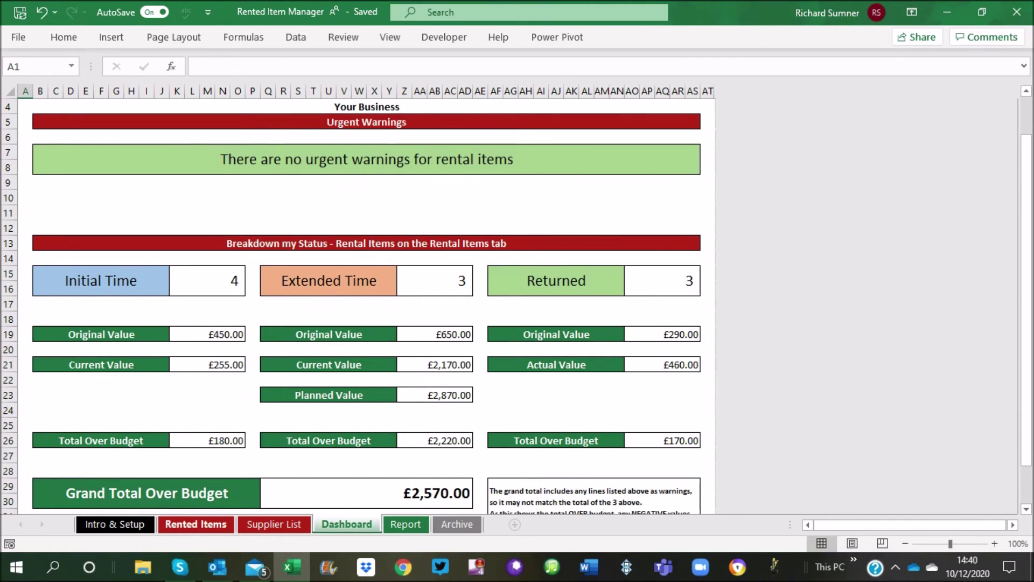
scroll(518, 307, down, 1)
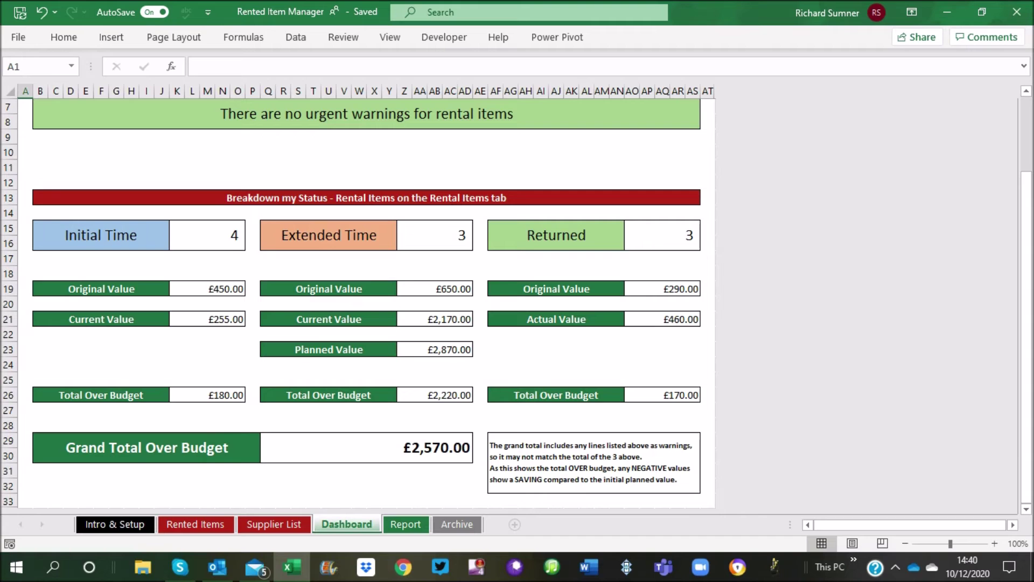
scroll(366, 302, down, 2)
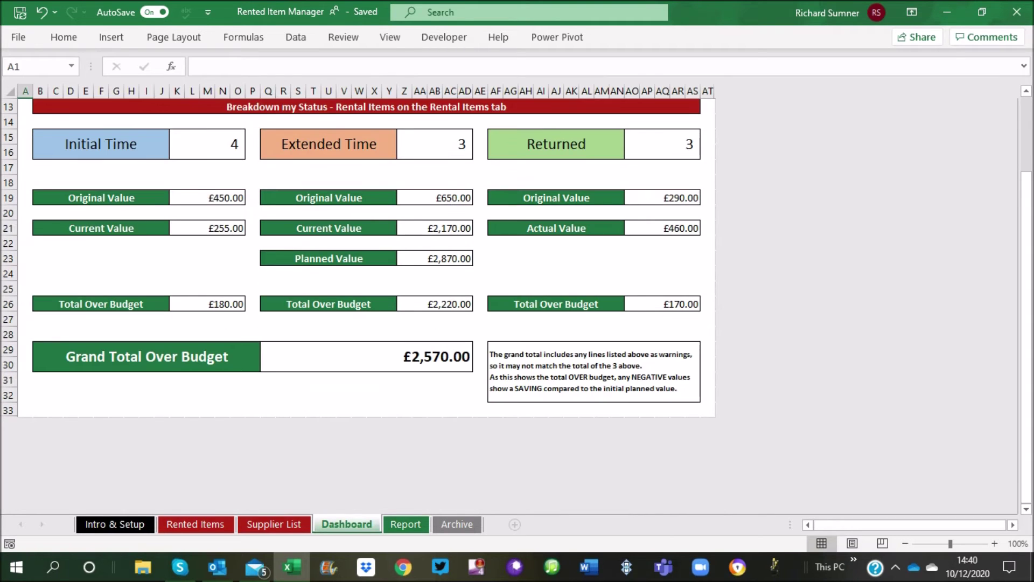
click(366, 356)
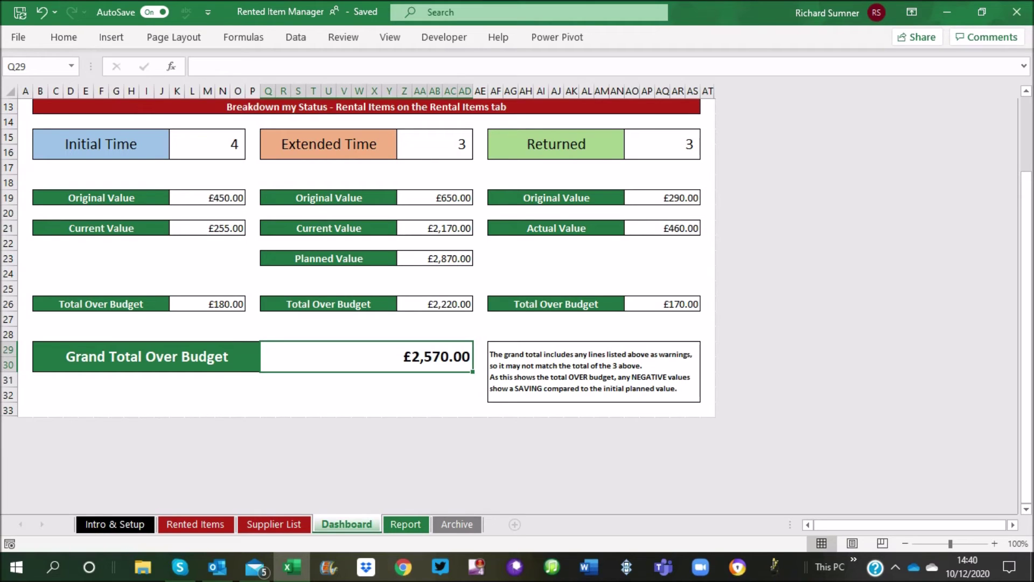
scroll(358, 302, down, 4)
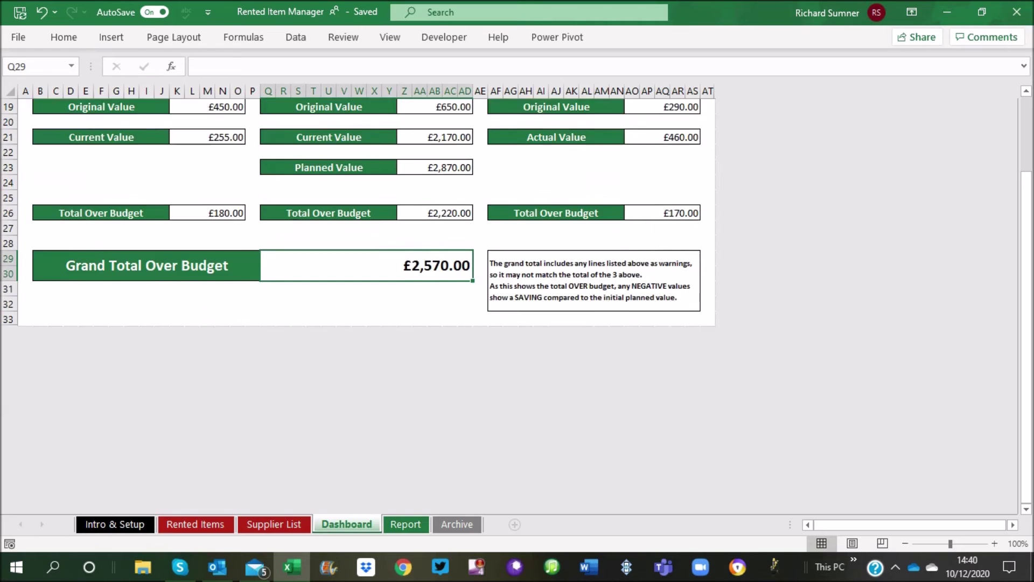
scroll(358, 302, up, 8)
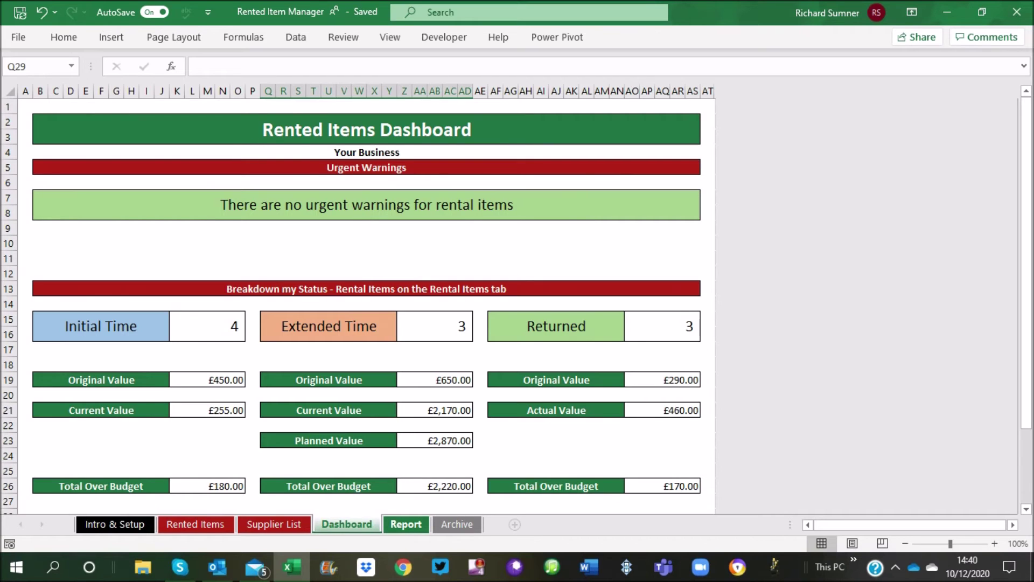
- Show the Report sheet's Breakdown by Category Type section, with Extended Time 86.38% over budget
click(406, 524)
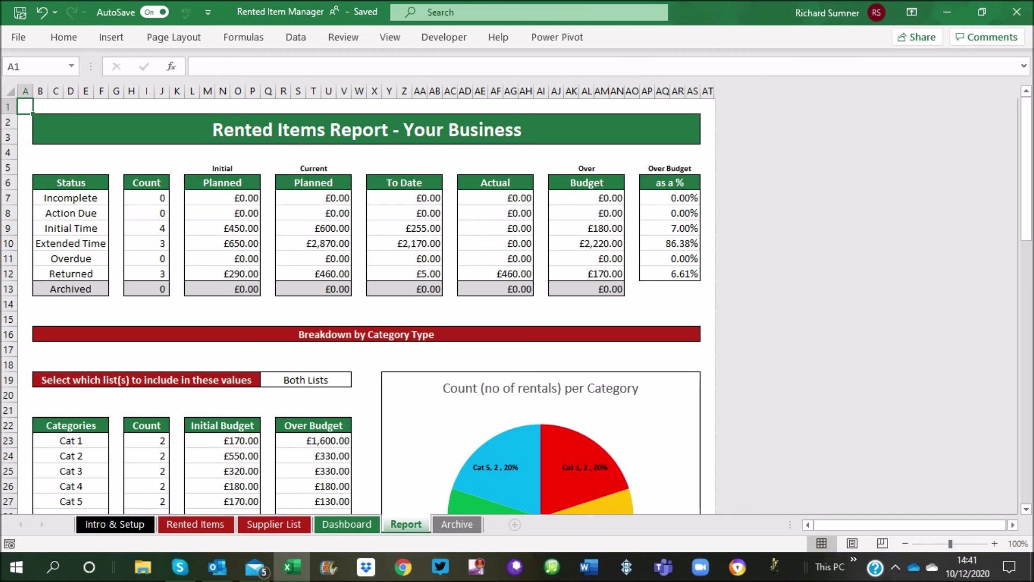
scroll(692, 275, down, 5)
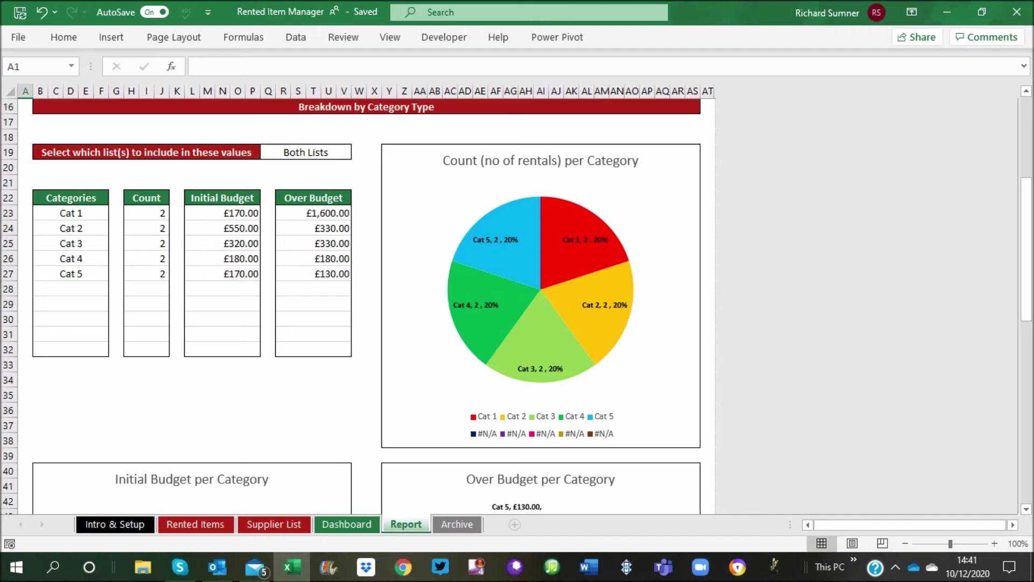
- Review the Report's budget pie charts and Values Over Budget tables, then view the empty Archive sheet
scroll(517, 306, down, 5)
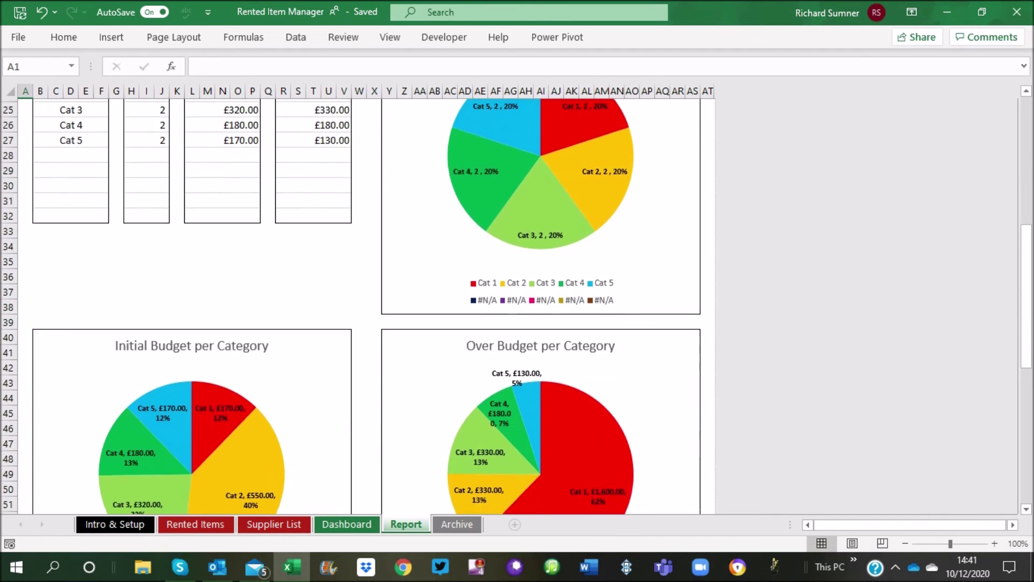
scroll(518, 306, down, 1)
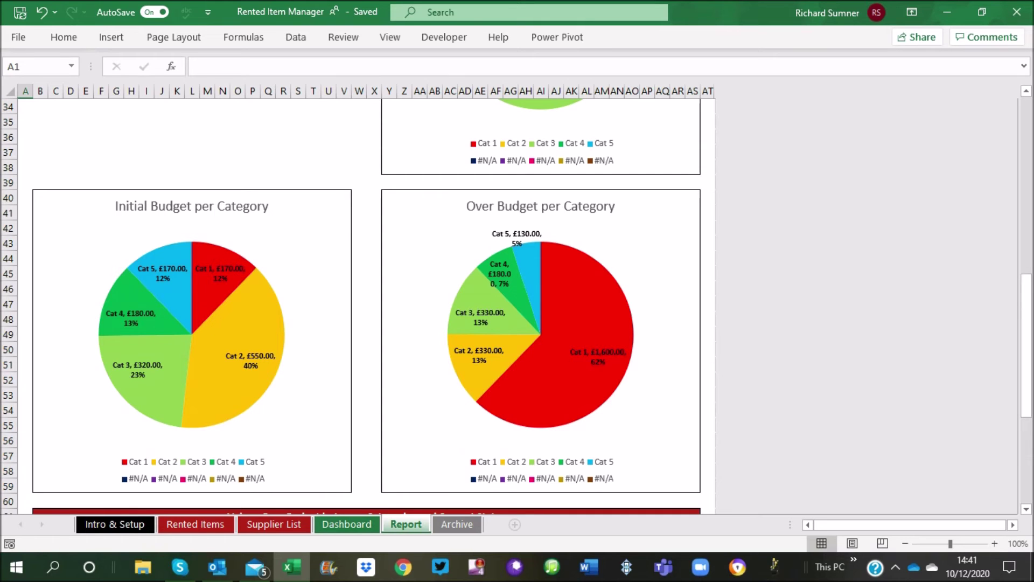
scroll(614, 258, down, 6)
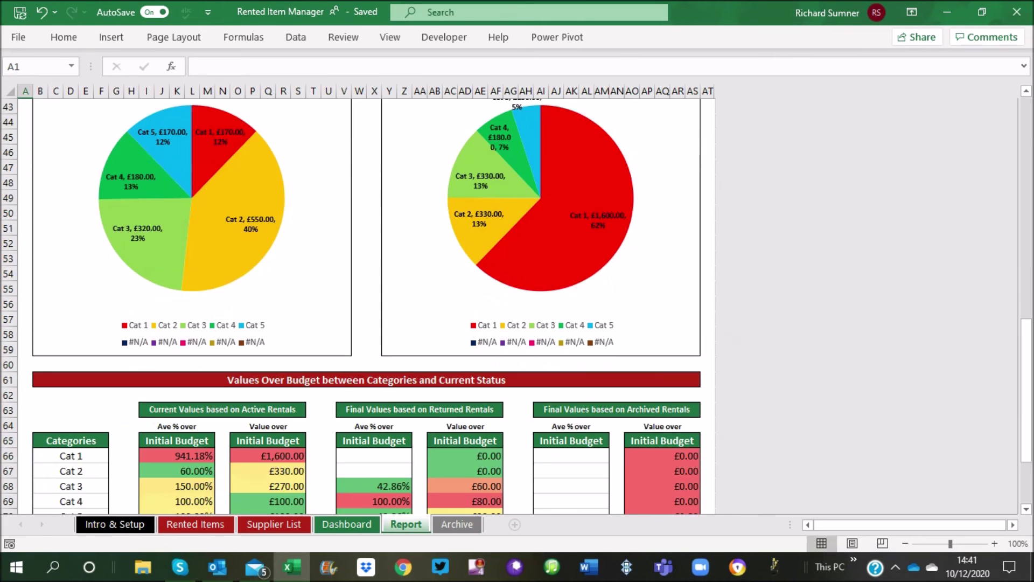
scroll(517, 301, down, 1)
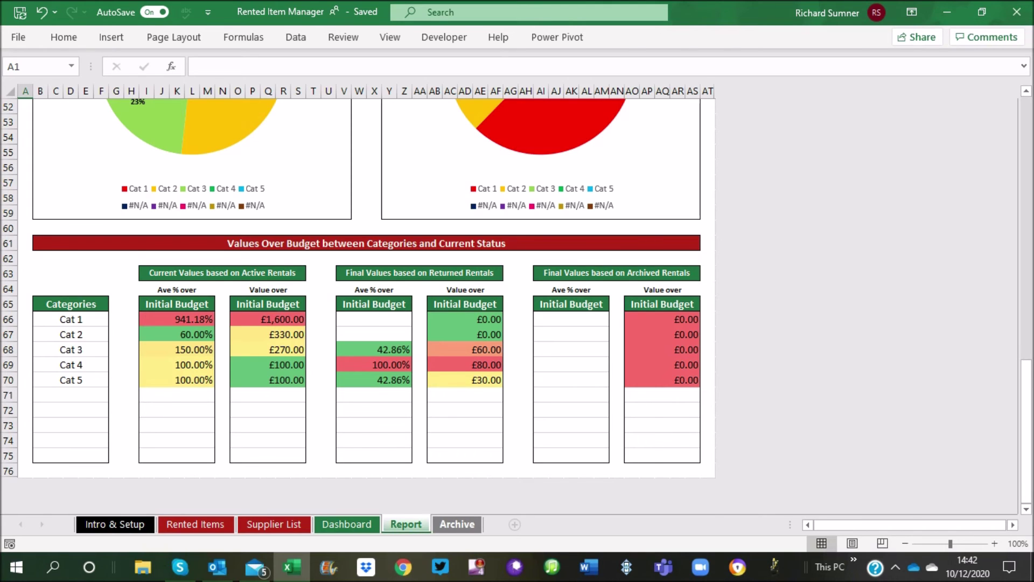
click(457, 524)
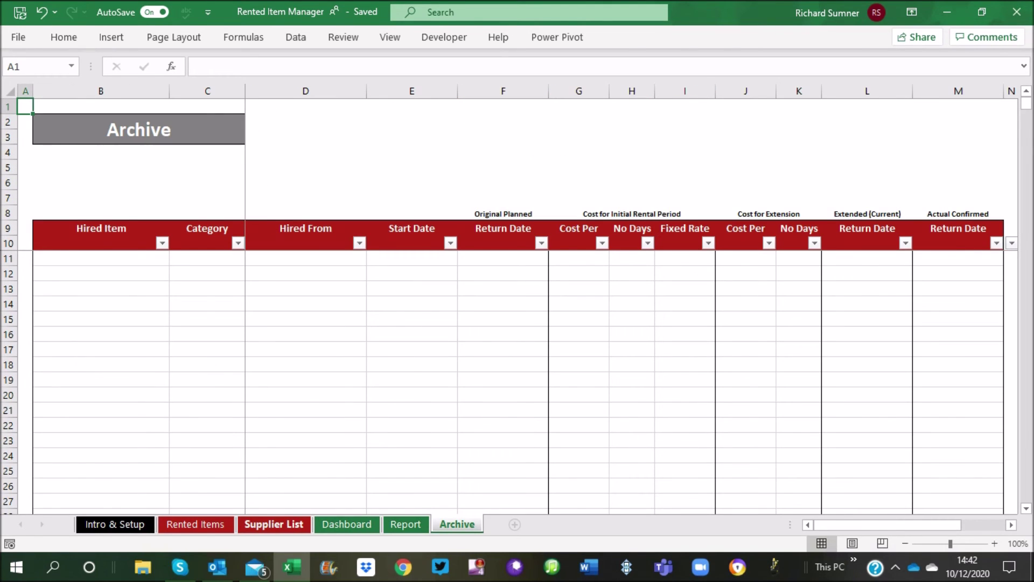
- Check the Rented Items, Archive and Dashboard sheets, then return to the Report's Values Over Budget tables
click(196, 523)
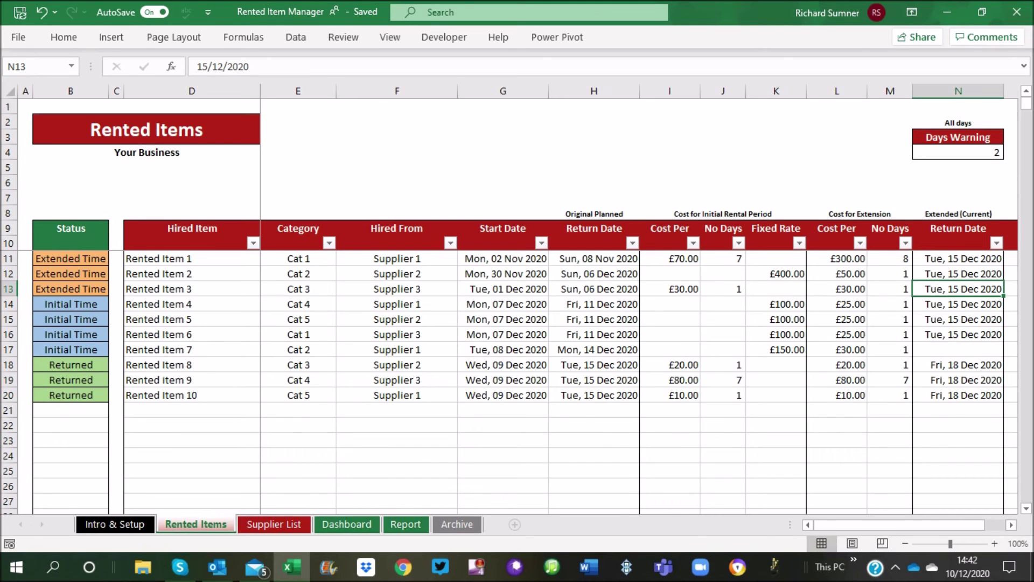
click(457, 524)
click(195, 525)
click(347, 524)
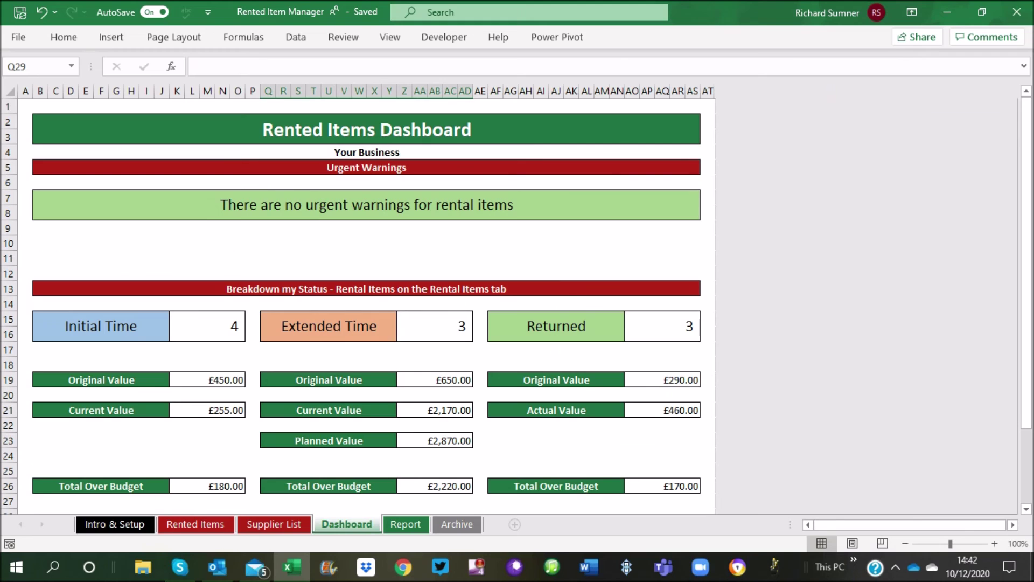
click(405, 524)
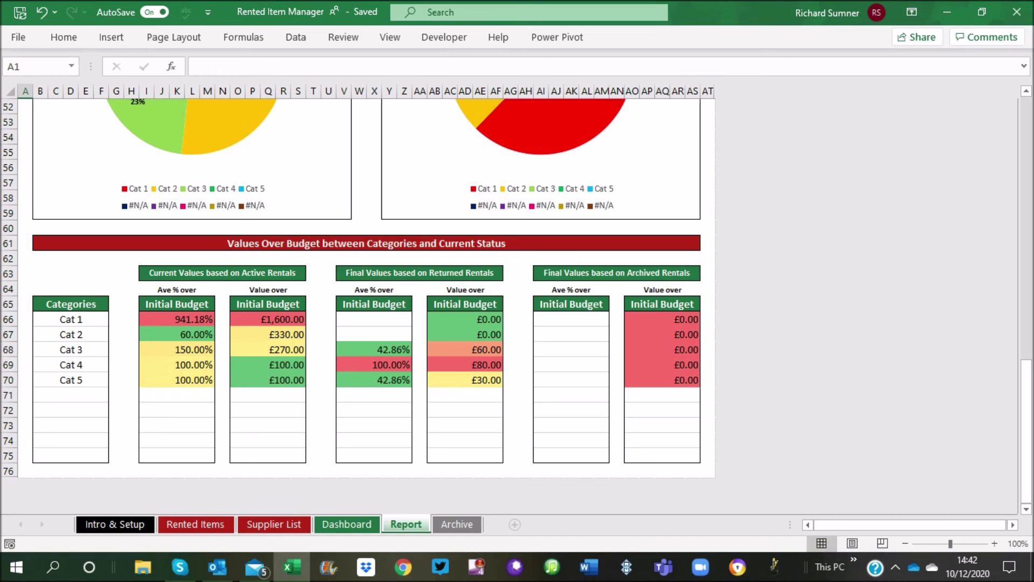
click(283, 258)
click(268, 258)
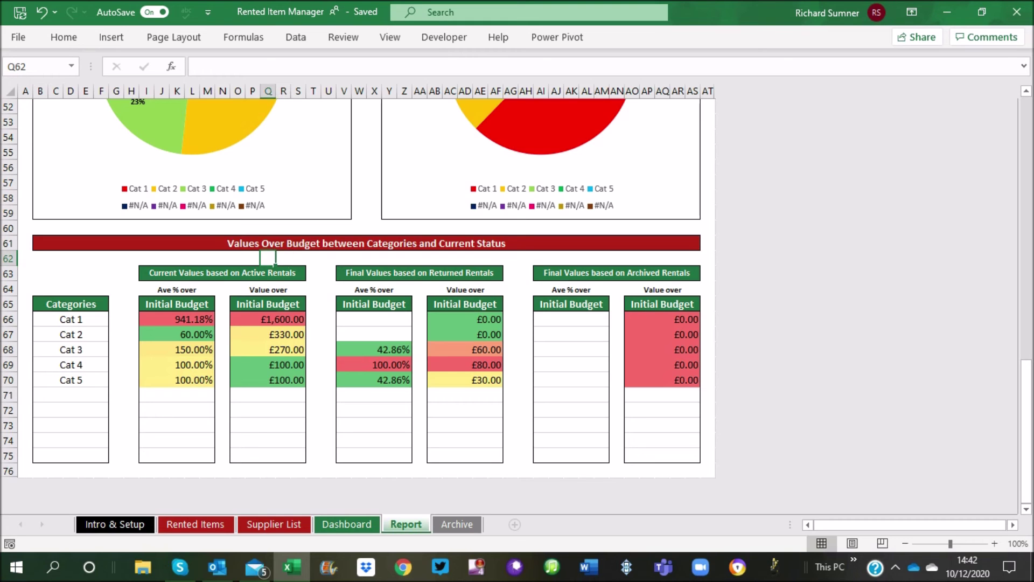
scroll(268, 258, up, 4)
scroll(366, 307, up, 11)
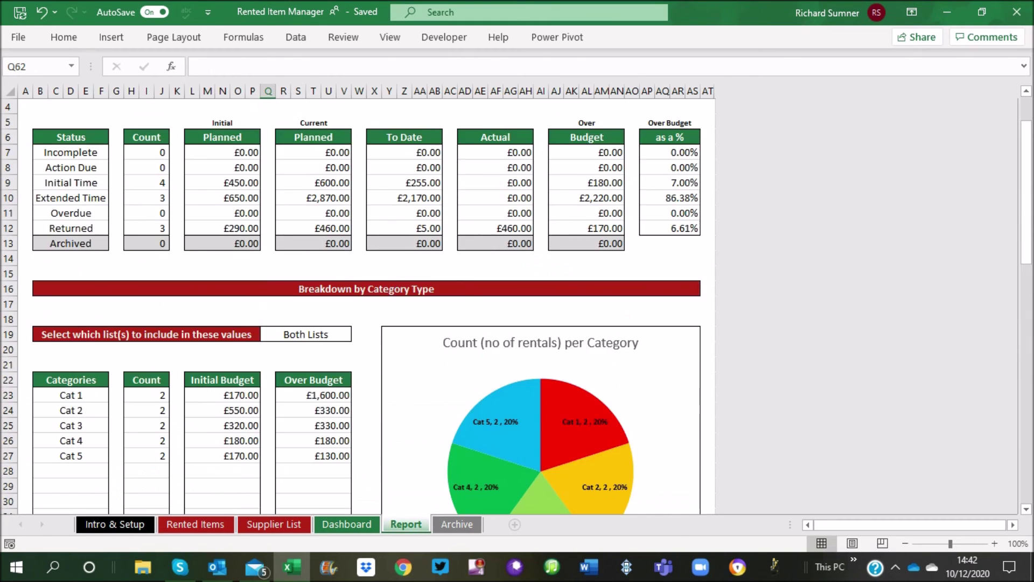
click(305, 289)
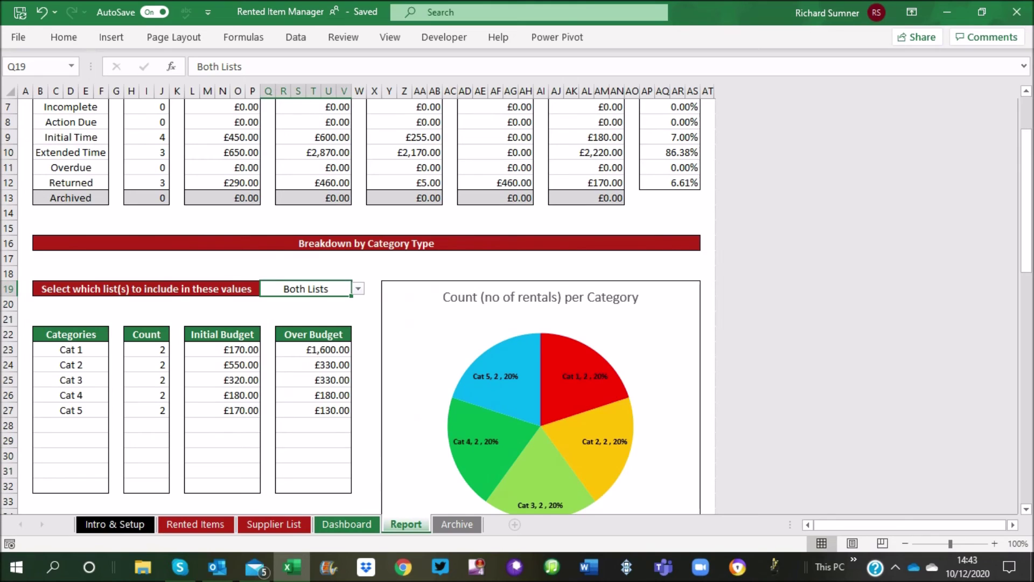
key(alt+Down)
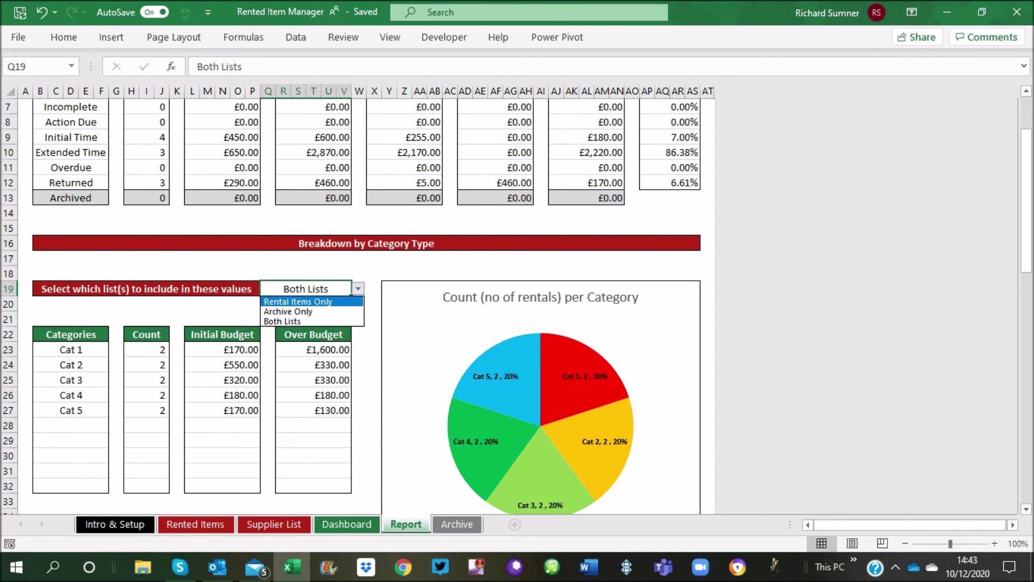
key(Escape)
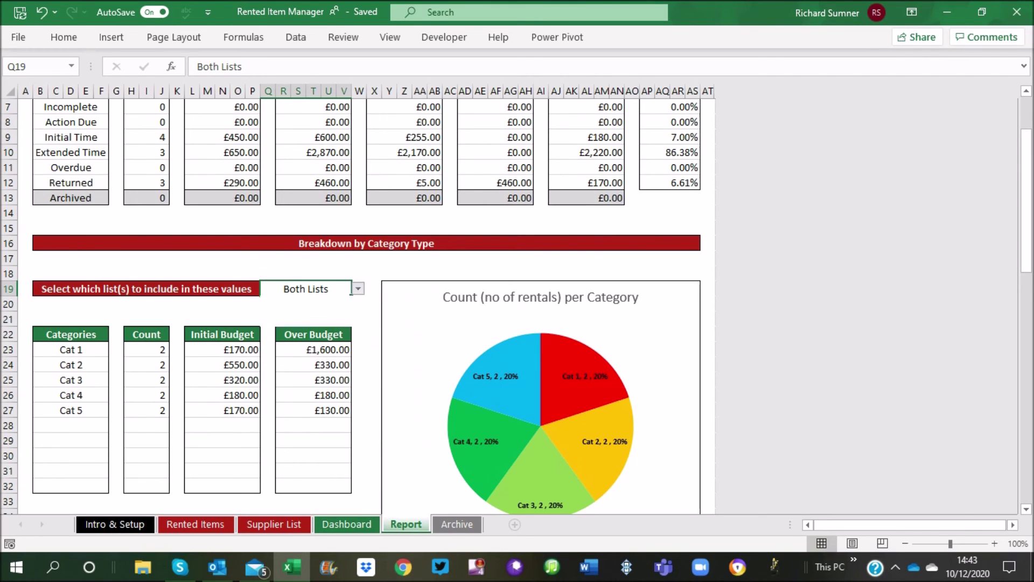
key(alt+Down)
key(Down)
key(Down)
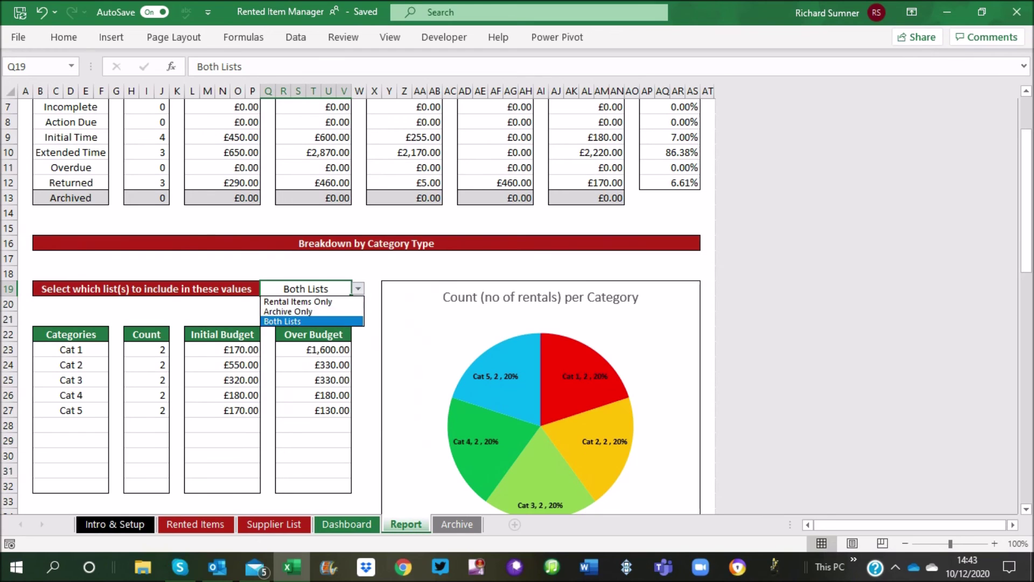
key(Up)
key(Up)
key(Down)
key(Down)
key(Up)
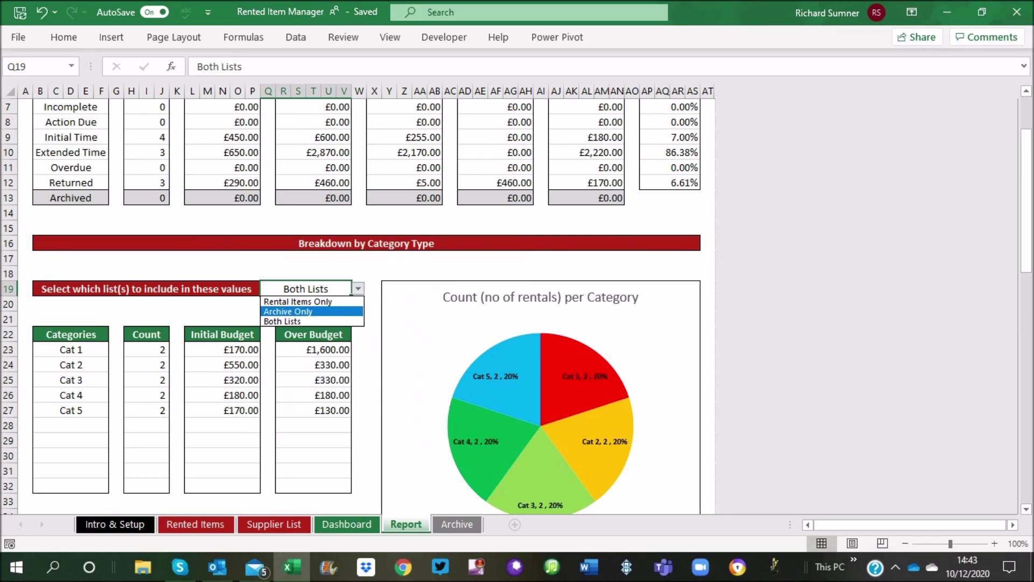
key(Down)
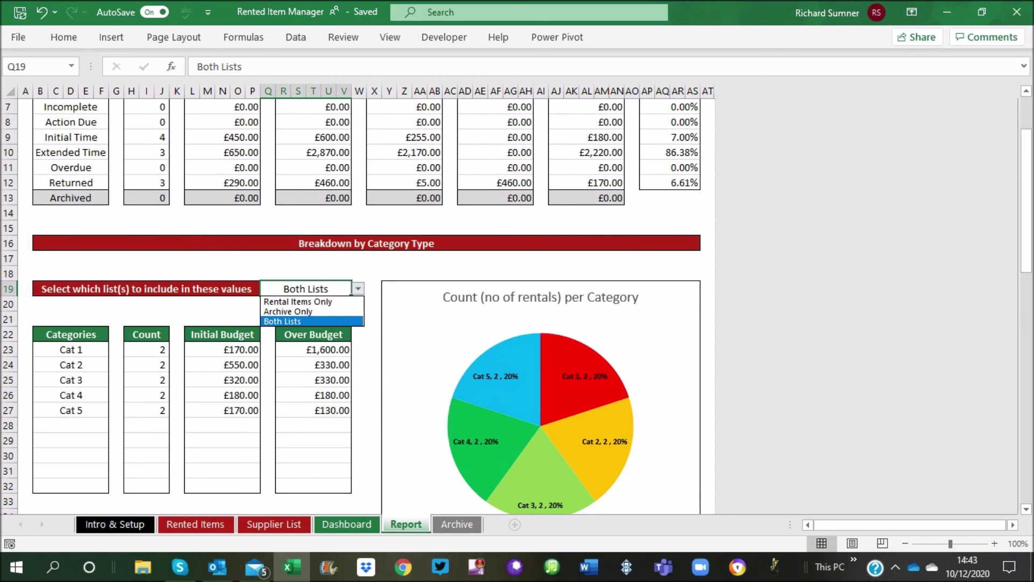
key(Return)
scroll(367, 302, down, 5)
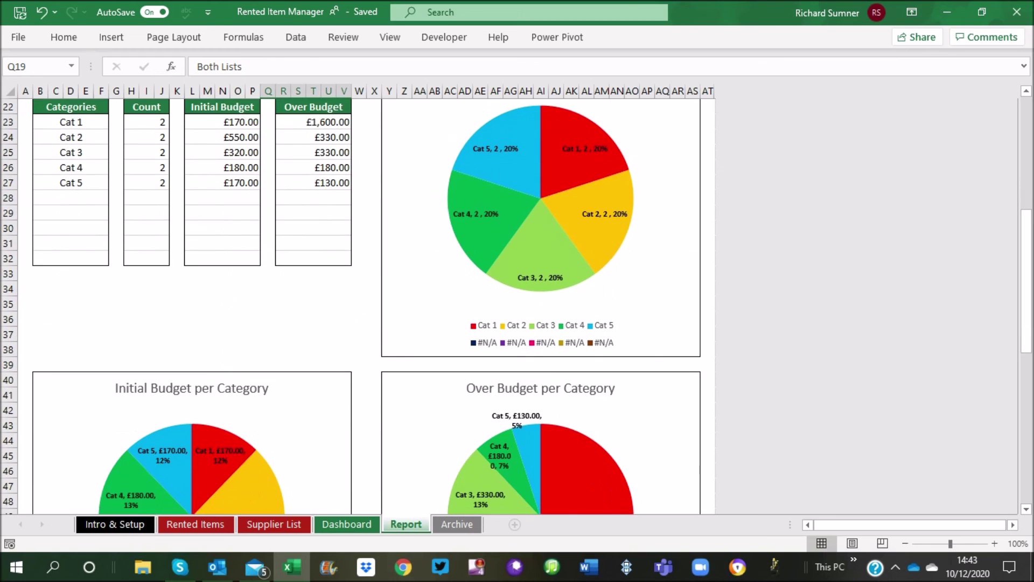
scroll(436, 410, down, 8)
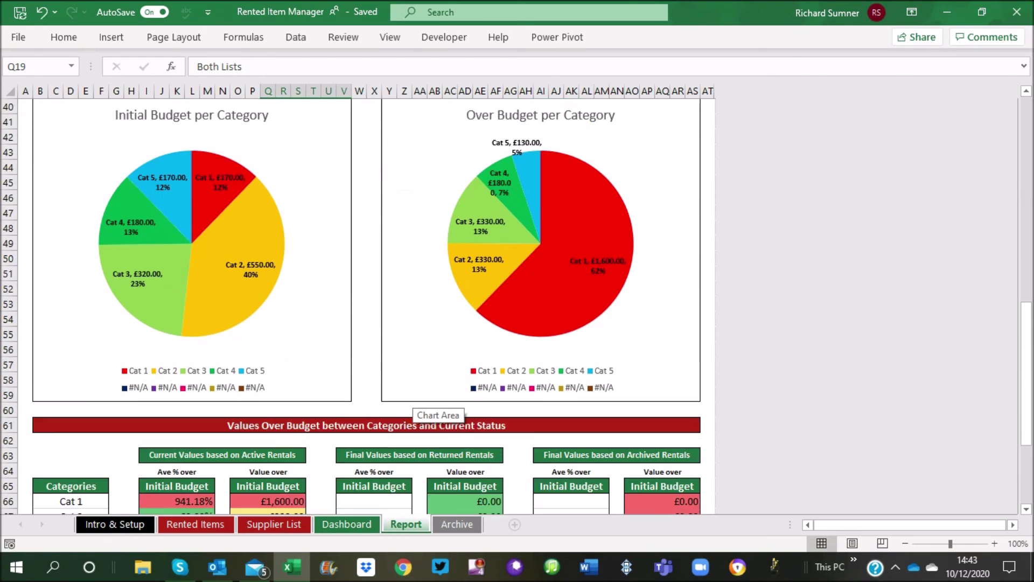
scroll(436, 409, up, 7)
scroll(431, 383, down, 5)
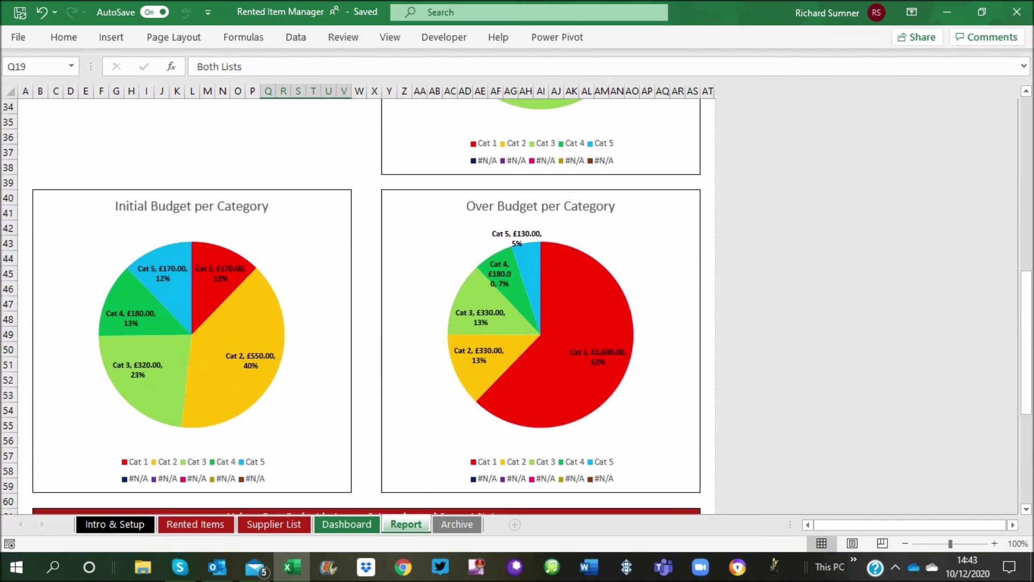
scroll(431, 383, up, 5)
click(146, 289)
key(ctrl+Home)
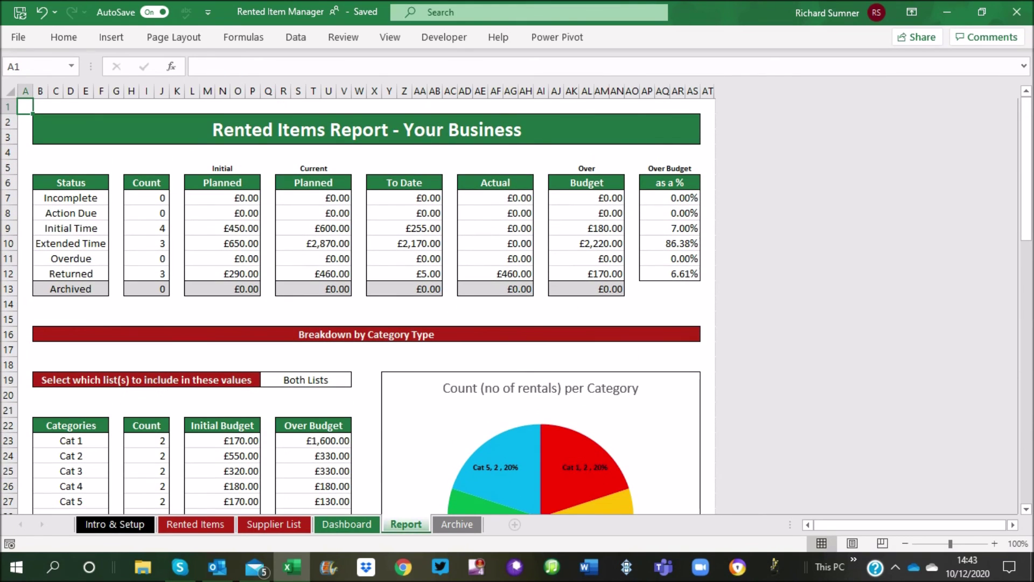
- Copy Rented Items rows D18:U20 for returned items 8–10 and select the first empty Archive row
click(195, 524)
drag(162, 365, 1023, 403)
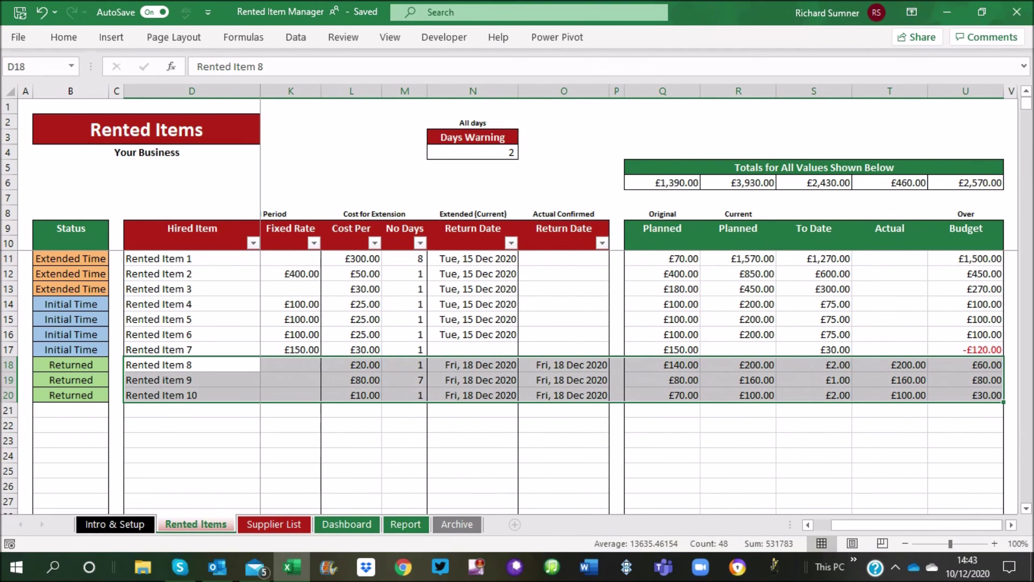
right_click(834, 380)
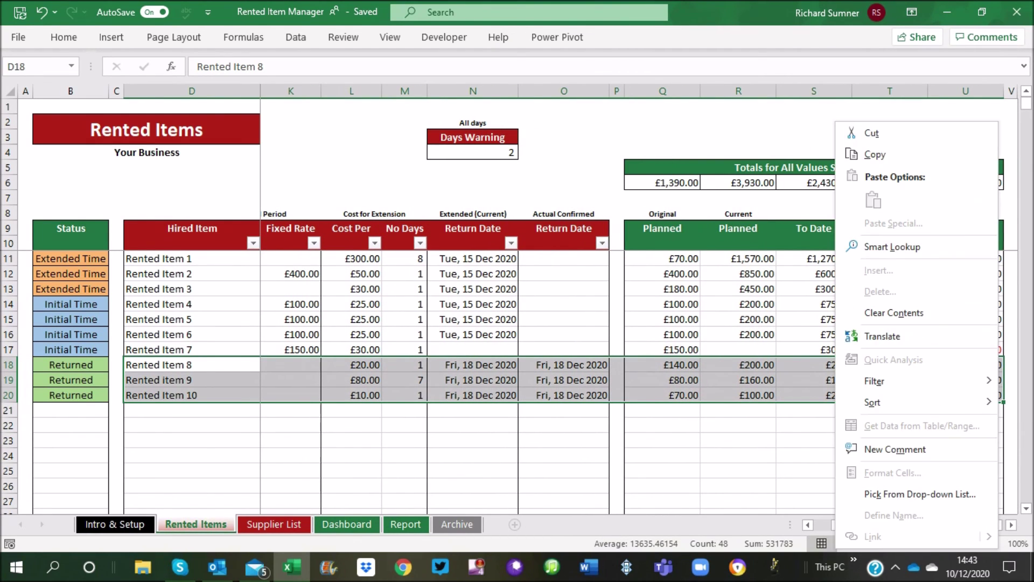
click(862, 155)
click(457, 524)
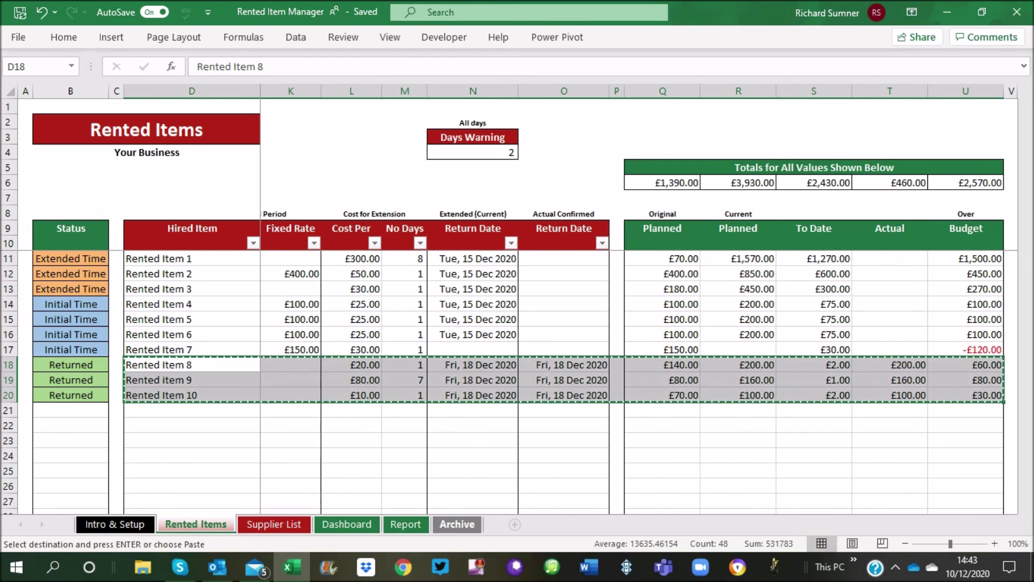
click(121, 258)
- Paste the copied rows for items 8–10 into the Archive table at B11
right_click(121, 259)
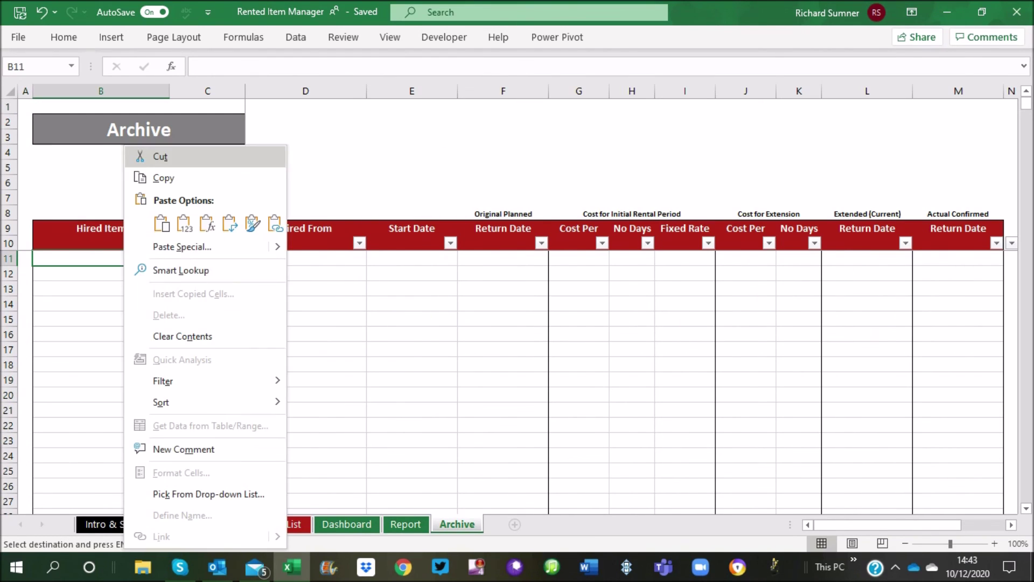
click(183, 222)
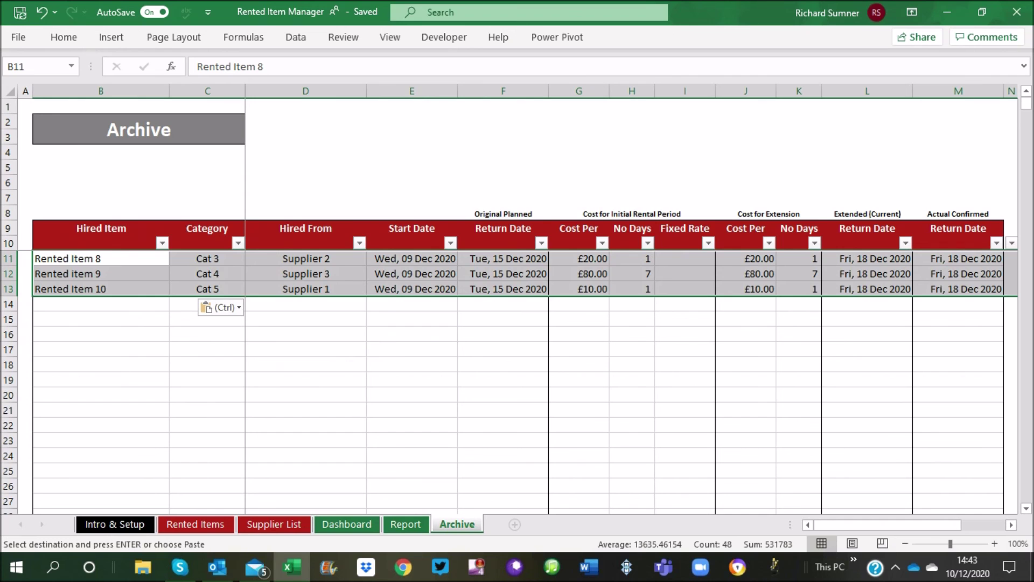
mouse_move(887, 525)
mouse_down()
mouse_move(932, 525)
mouse_move(888, 524)
mouse_up()
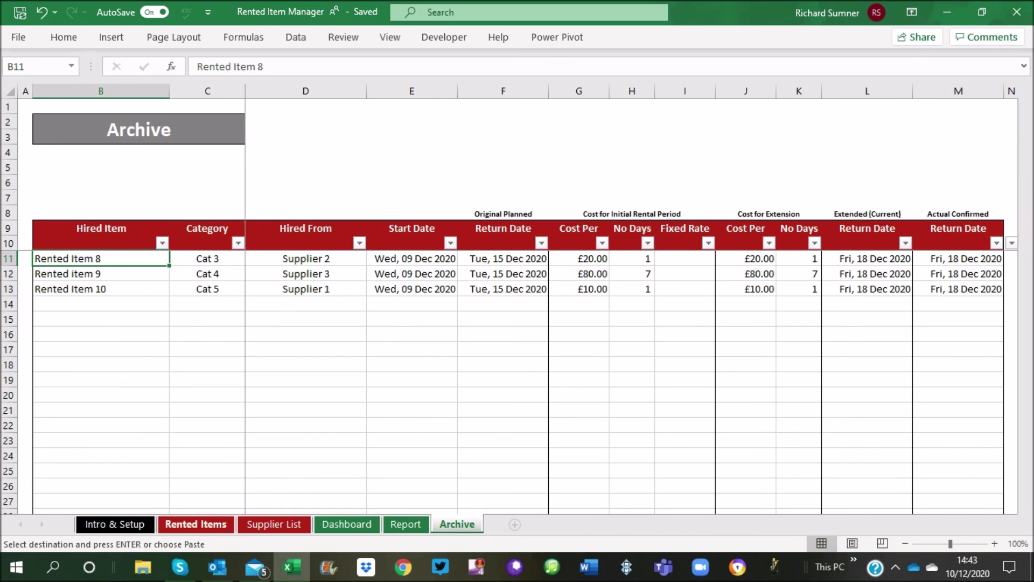
- Select rows 18–20 for items 8–10 on the Rented Items sheet
click(195, 524)
drag(177, 365, 897, 402)
right_click(812, 395)
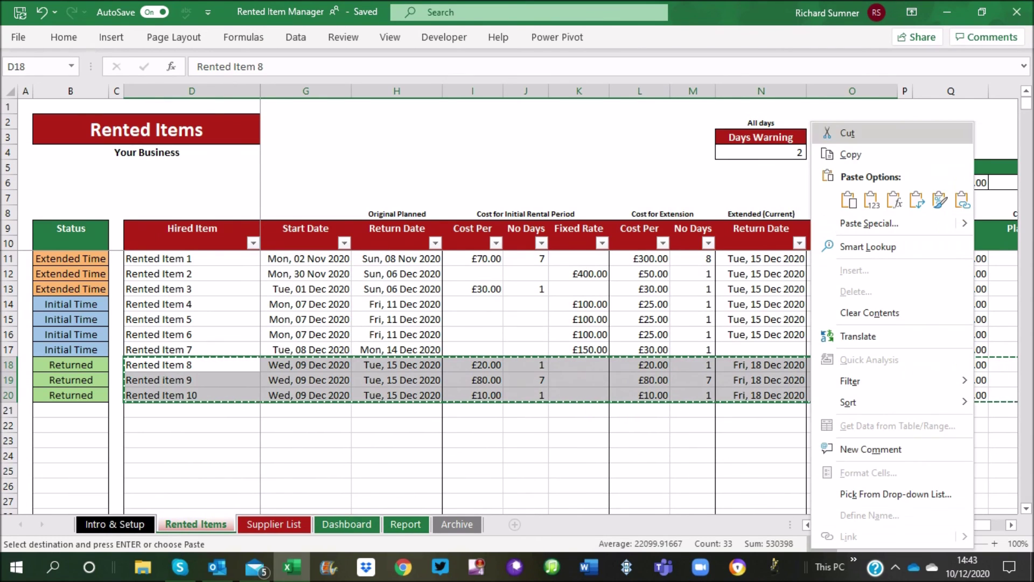
- Clear the contents of Rented Items rows 18–20 so only items 1–7 remain, then view the Archive sheet
click(869, 313)
click(868, 317)
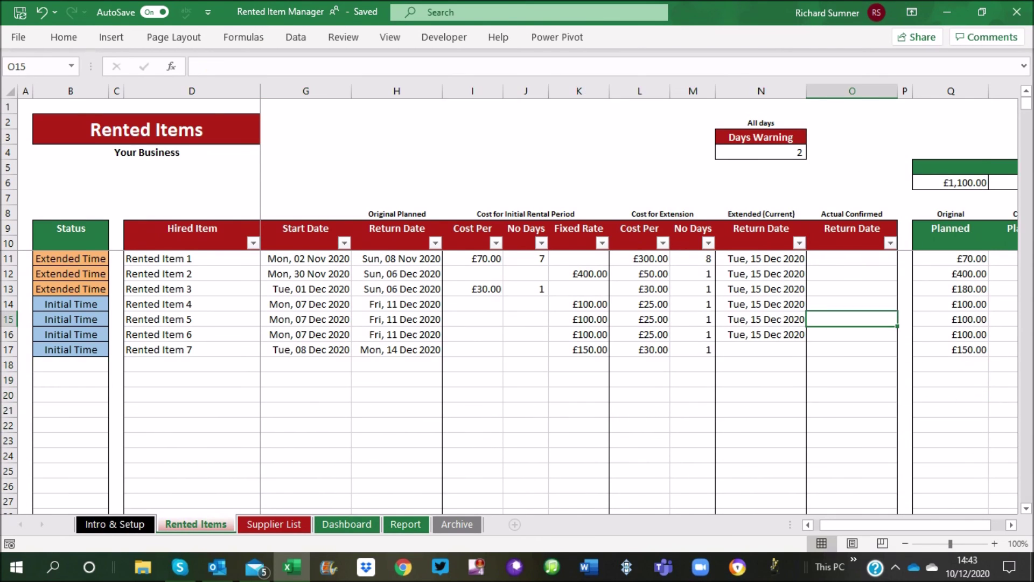
key(Left)
key(Left)
key(Home)
key(ctrl+Home)
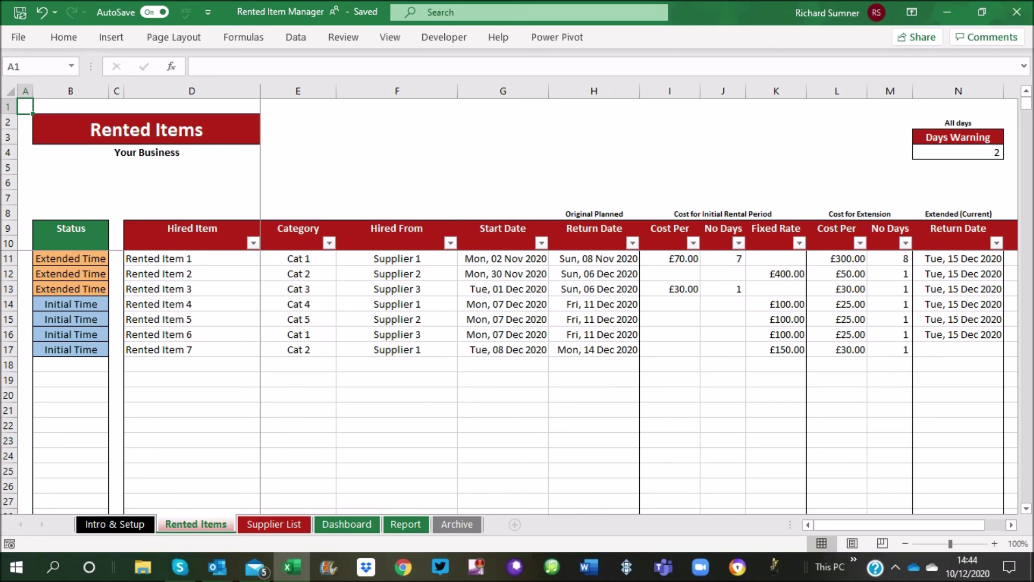
drag(862, 525, 868, 524)
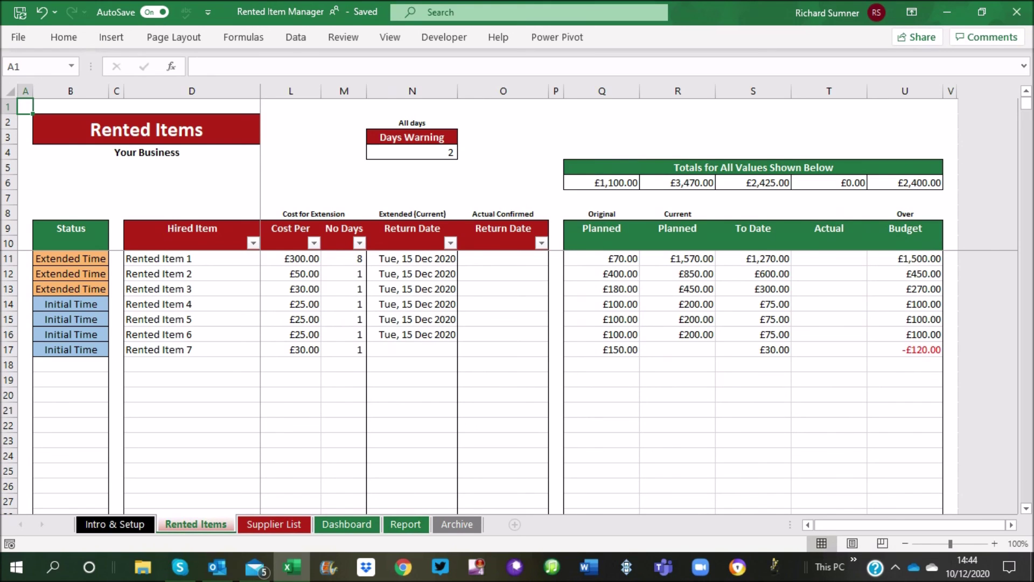
drag(868, 524, 862, 525)
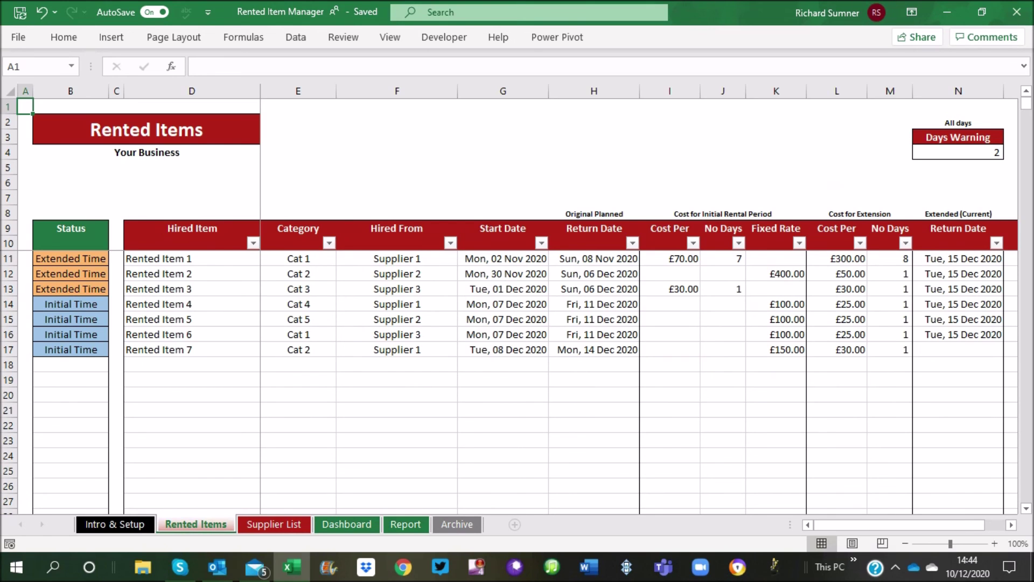
click(457, 525)
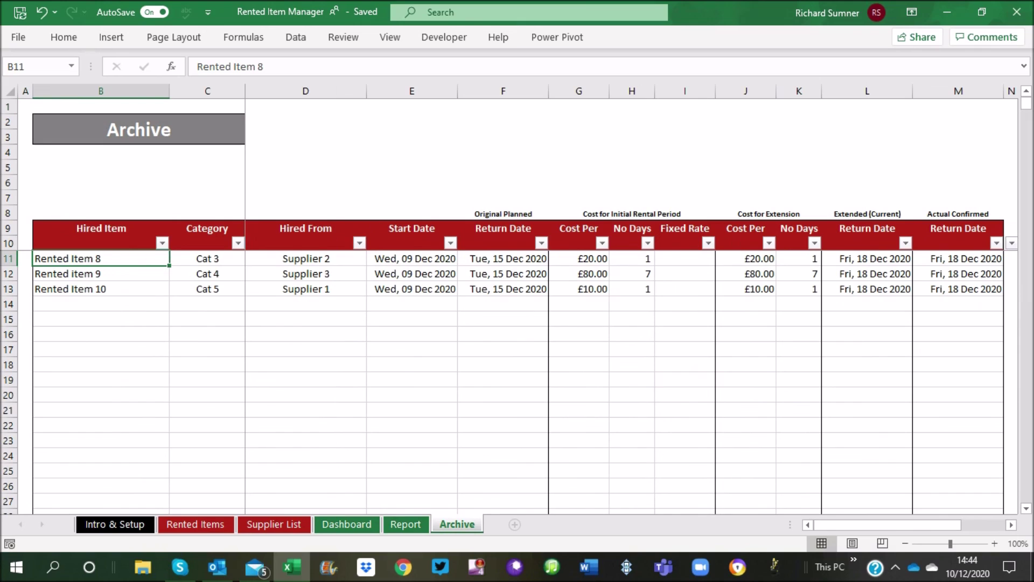
click(25, 106)
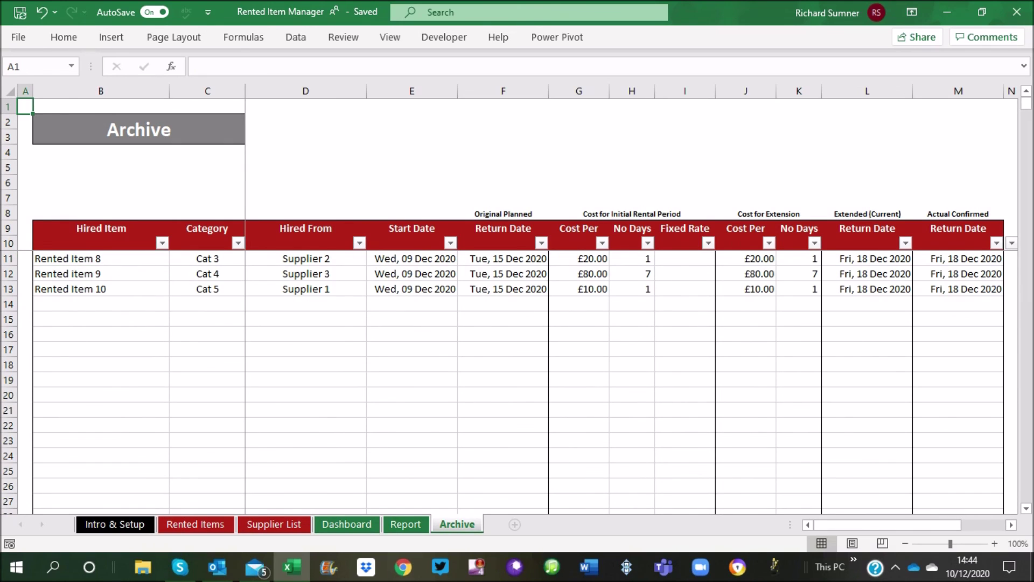
click(195, 524)
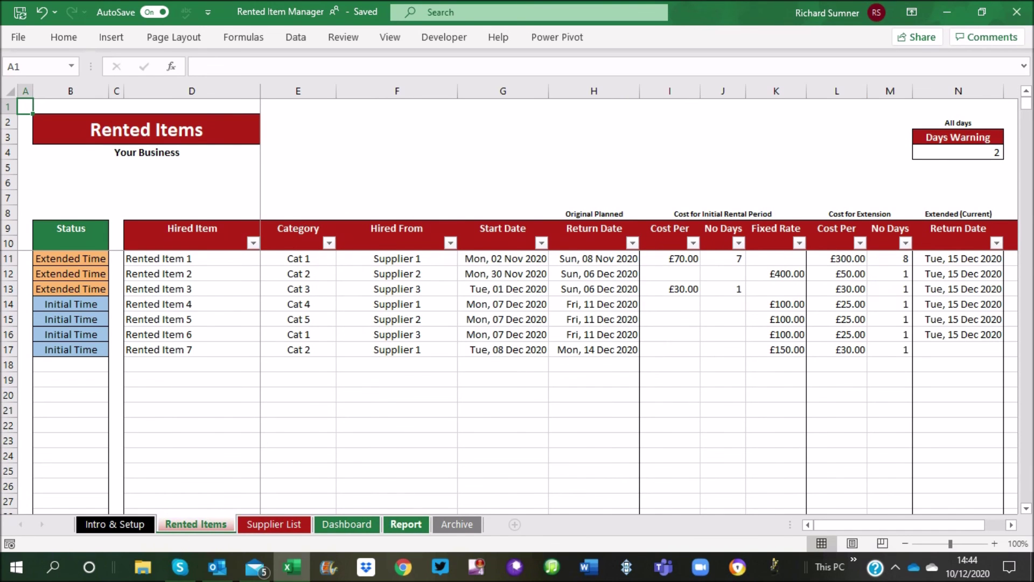
- Confirm the Report now counts three archived items and none returned
click(405, 524)
scroll(367, 301, down, 12)
scroll(367, 301, down, 6)
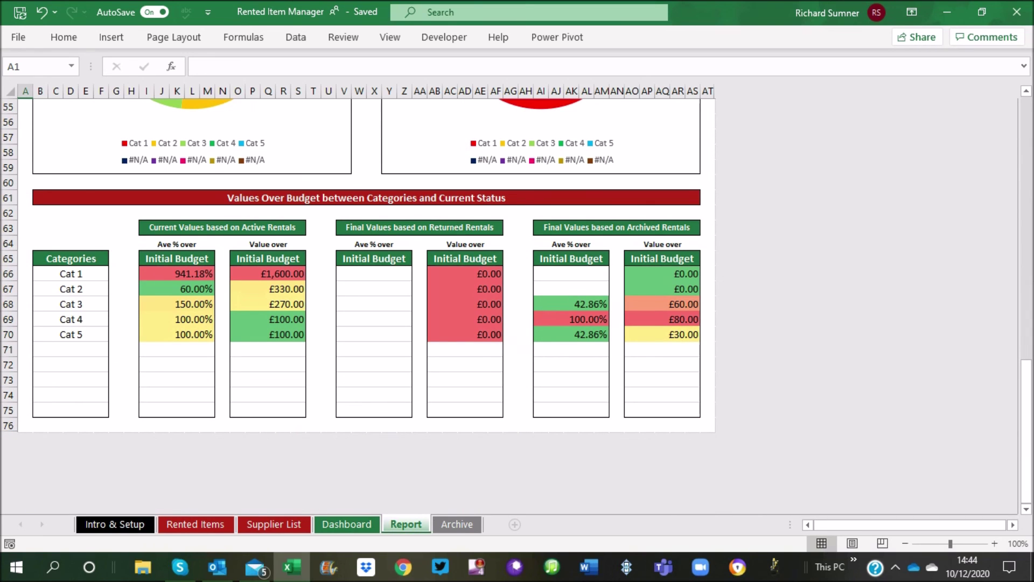
scroll(366, 301, up, 18)
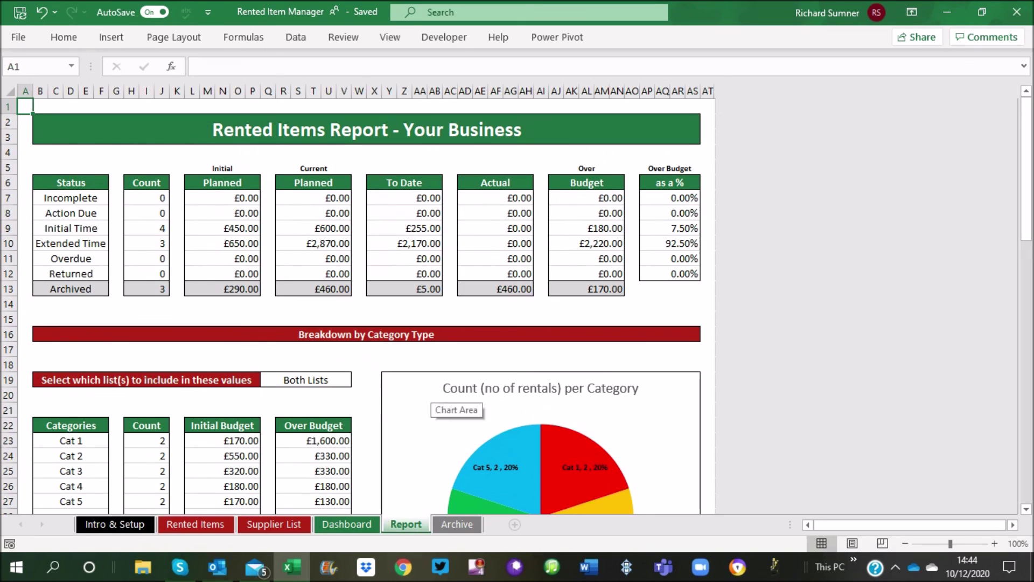
- Look over the Dashboard, Supplier List and Rented Items sheets, ending on Intro & Setup
click(346, 524)
click(406, 524)
click(346, 524)
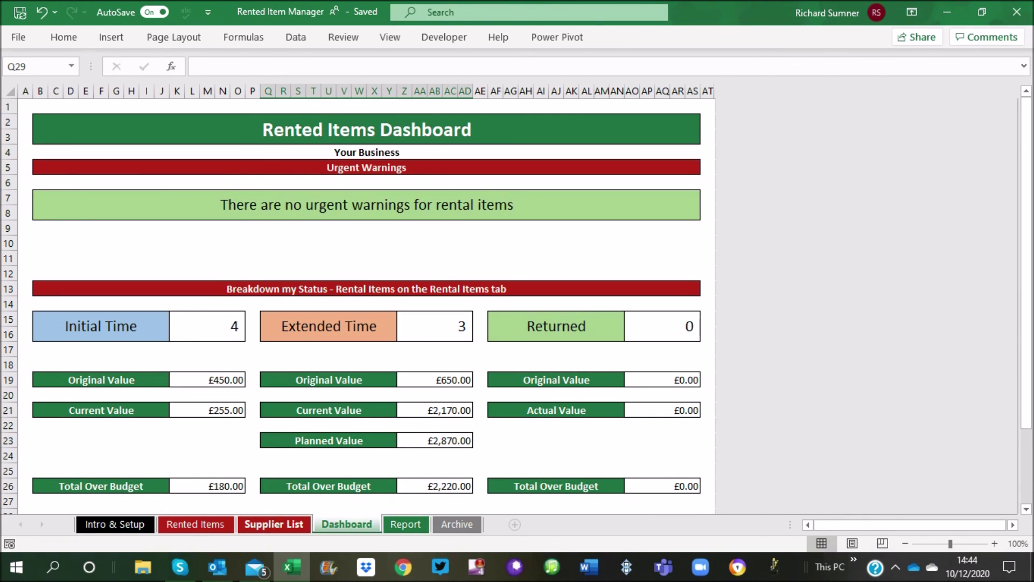
click(274, 524)
click(195, 523)
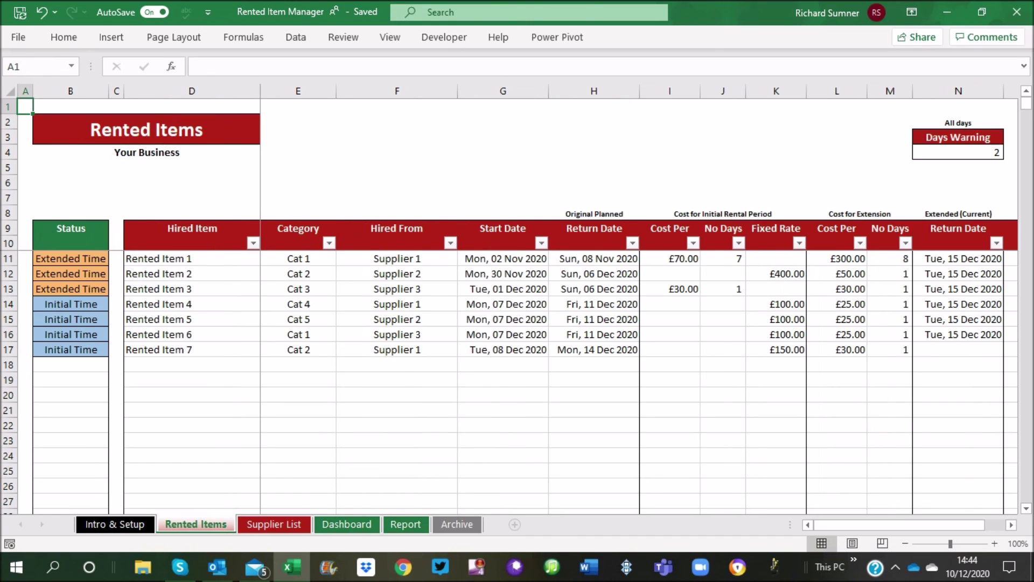
key(ctrl+Page_Up)
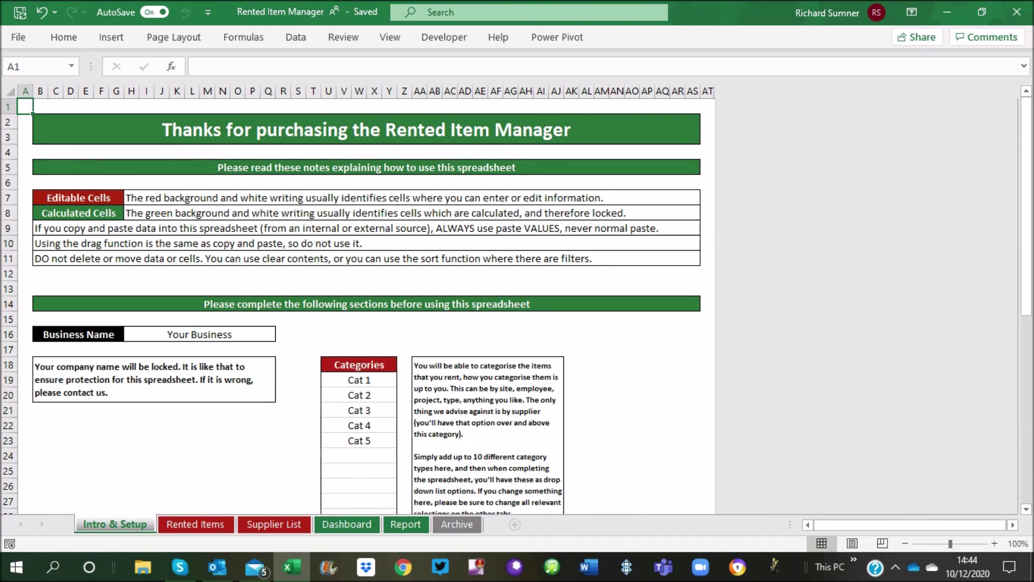